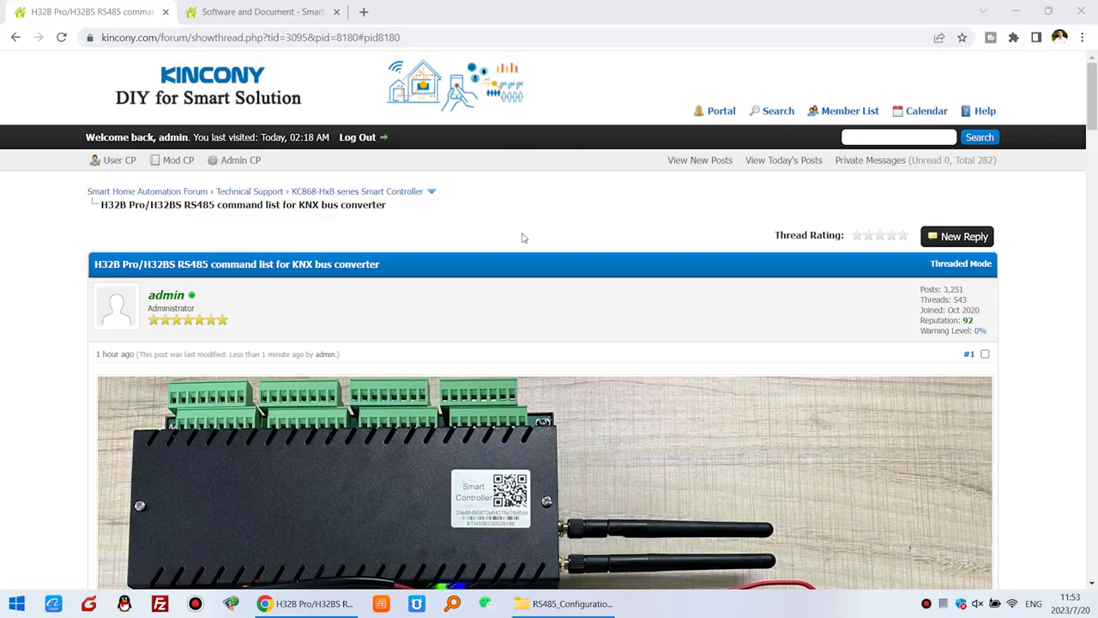
# Step: Review the RS485 command list in the forum post, covering the relay ON, relay OFF, ALL ON and ALL OFF commands
pyautogui.scroll(-3, 539, 239)
pyautogui.scroll(-4, 539, 238)
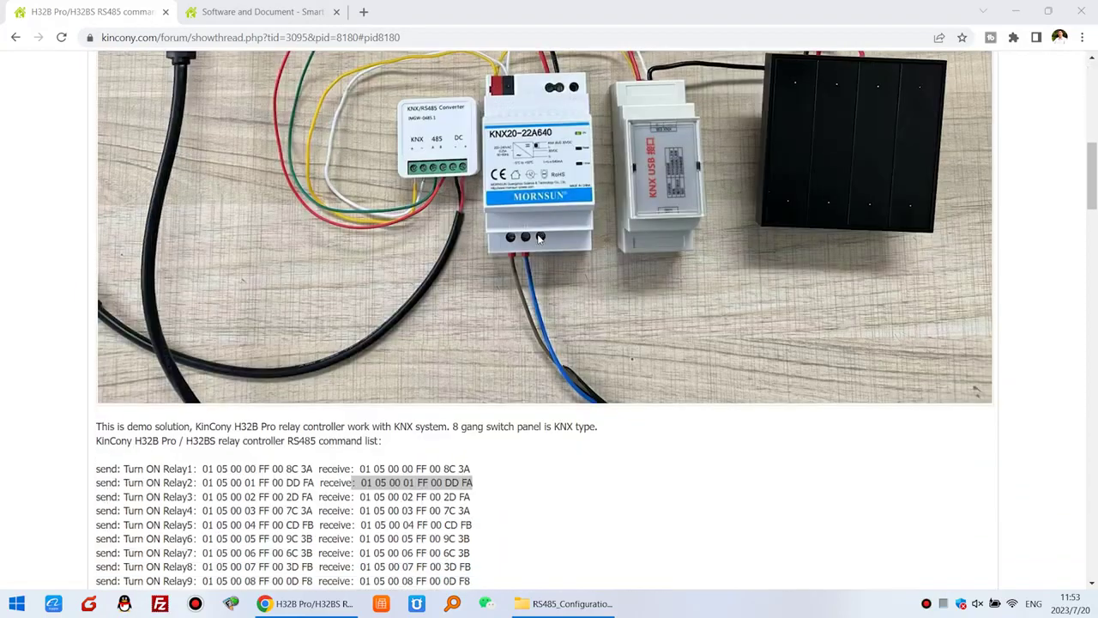
pyautogui.scroll(-4, 460, 261)
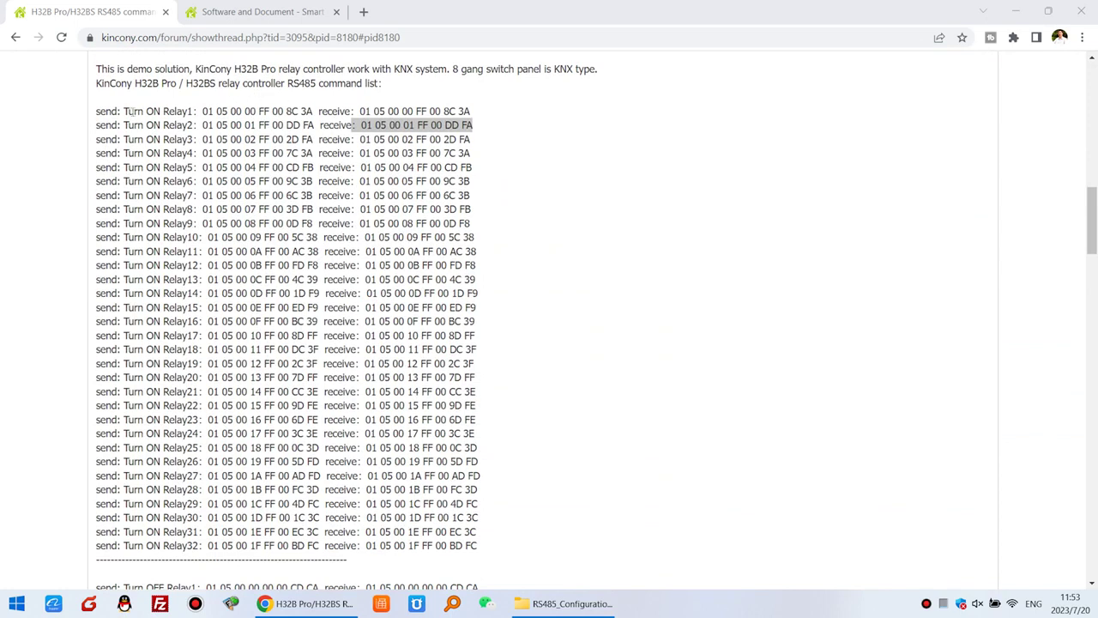
pyautogui.moveTo(103, 112); pyautogui.dragTo(326, 225)
pyautogui.click(221, 139)
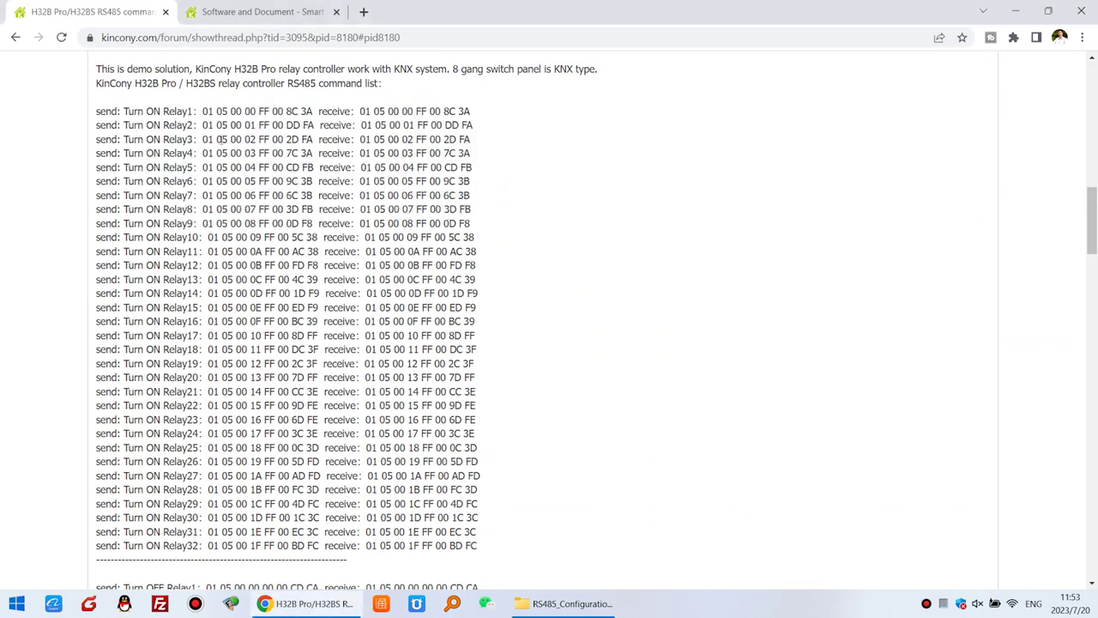
pyautogui.moveTo(125, 111); pyautogui.dragTo(194, 112)
pyautogui.scroll(-3, 239, 252)
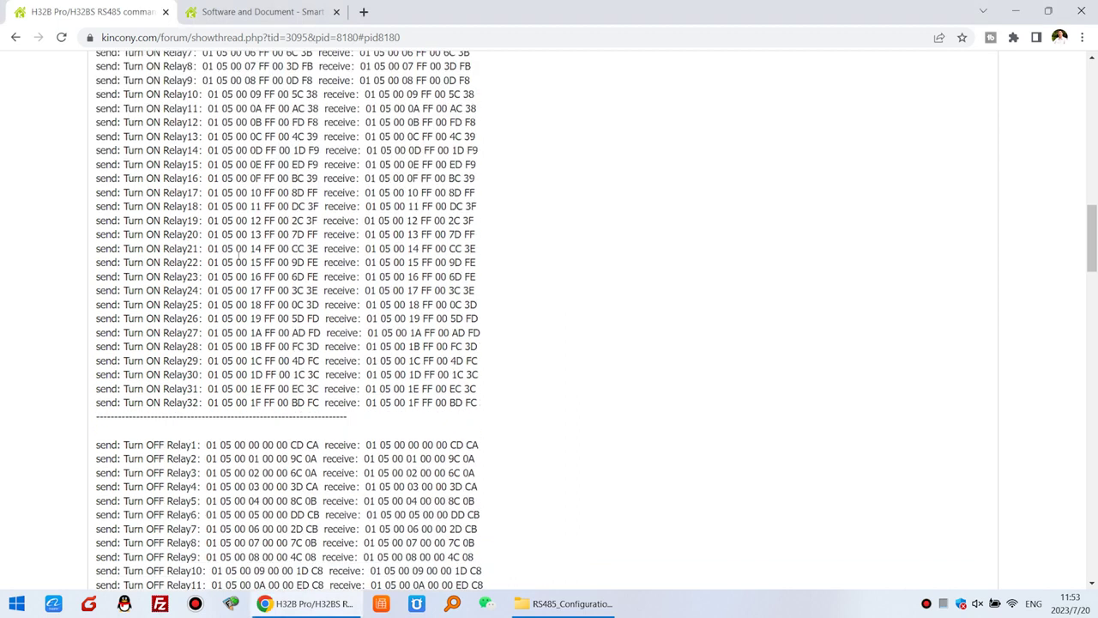
pyautogui.moveTo(125, 301); pyautogui.dragTo(208, 302)
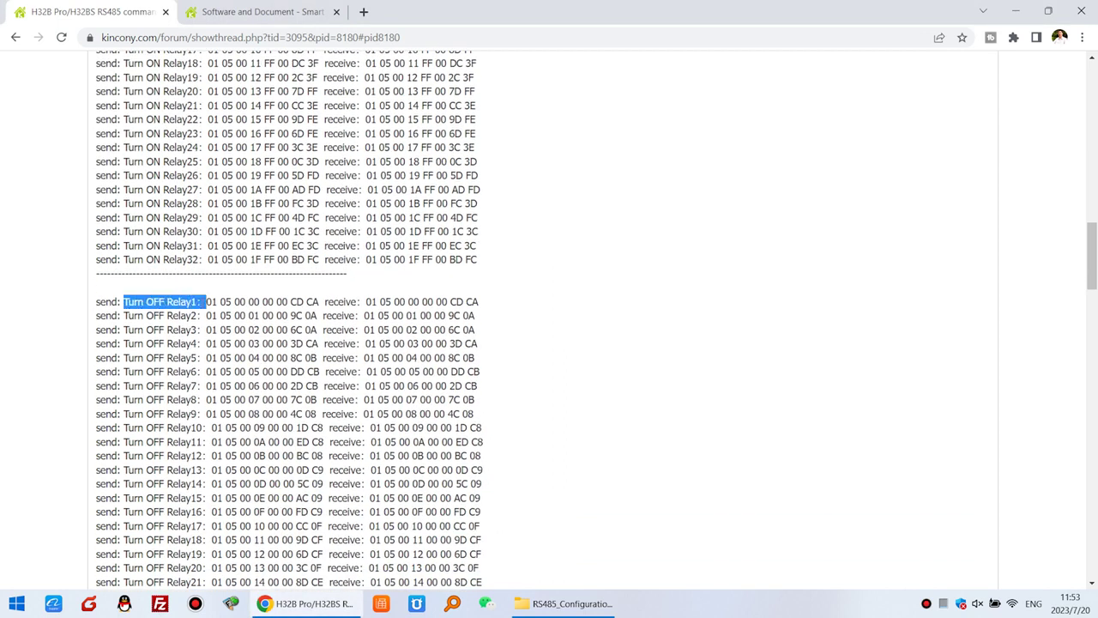
pyautogui.scroll(-5, 84, 364)
pyautogui.moveTo(83, 365); pyautogui.dragTo(139, 365)
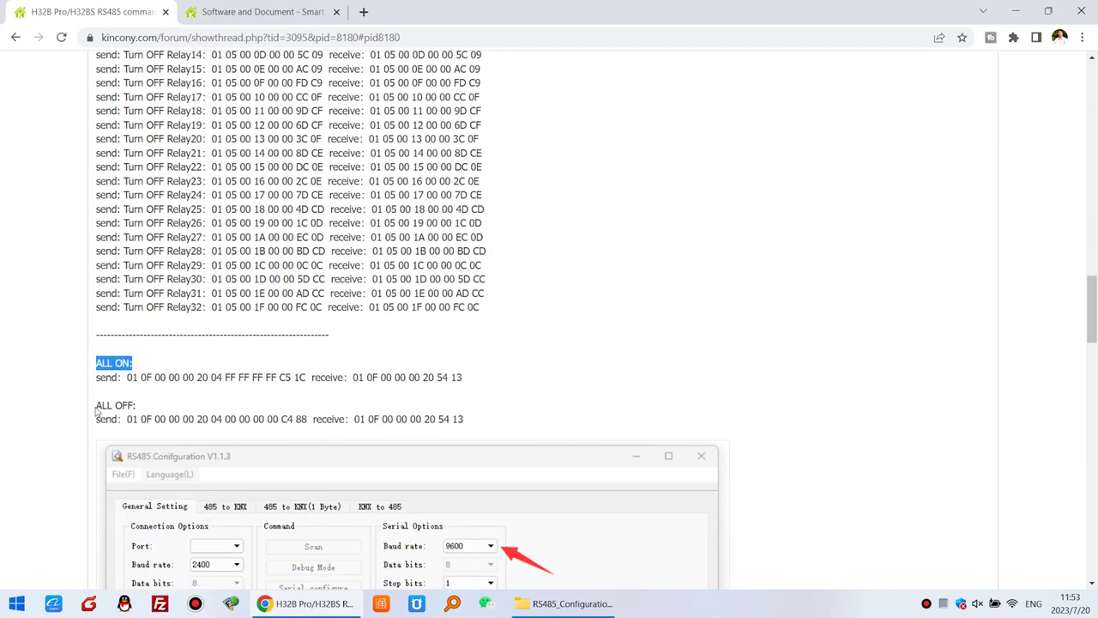
pyautogui.moveTo(97, 412); pyautogui.dragTo(142, 411)
pyautogui.scroll(6, 529, 342)
pyautogui.scroll(6, 529, 342)
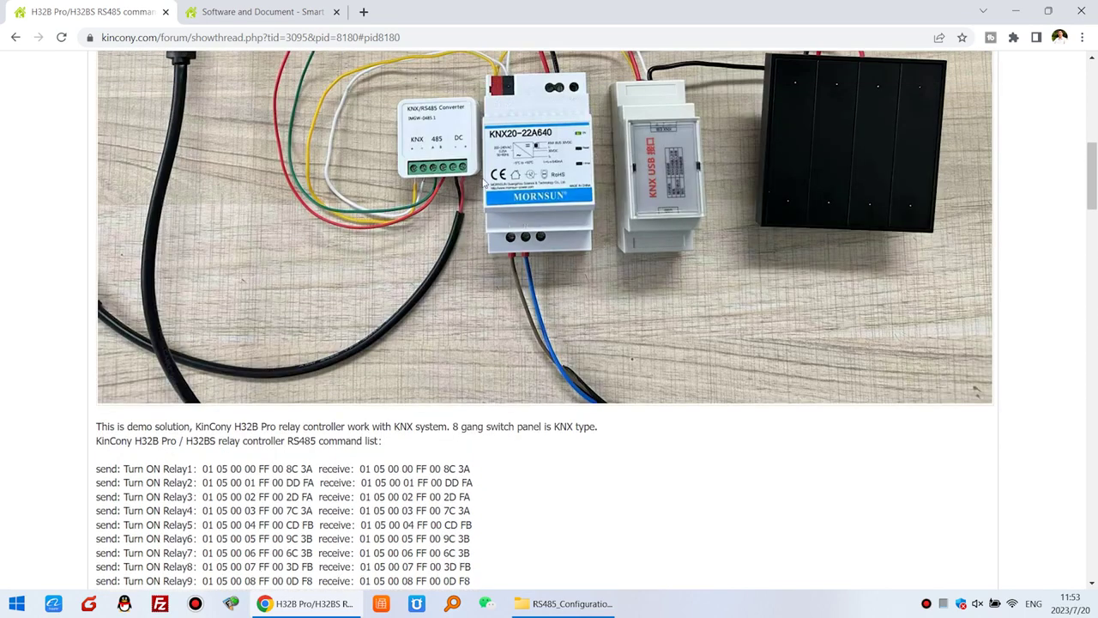
# Step: Examine the send and receive codes for turning on Relay1 and Relay2, plus the post's configuration examples and attached files
pyautogui.scroll(-2, 194, 337)
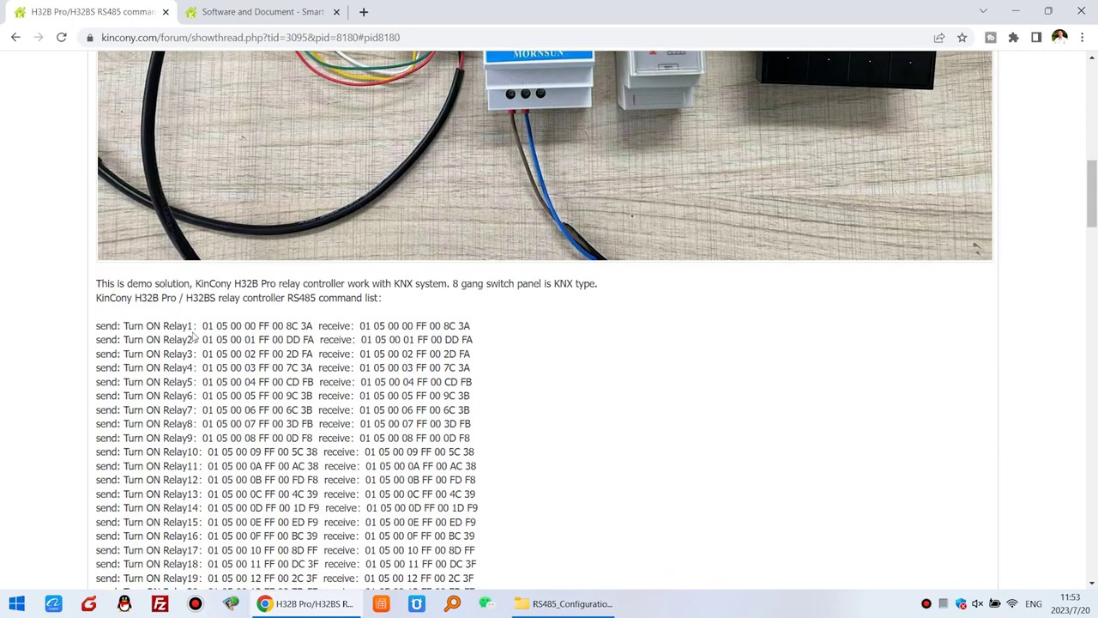
pyautogui.moveTo(198, 325); pyautogui.dragTo(478, 330)
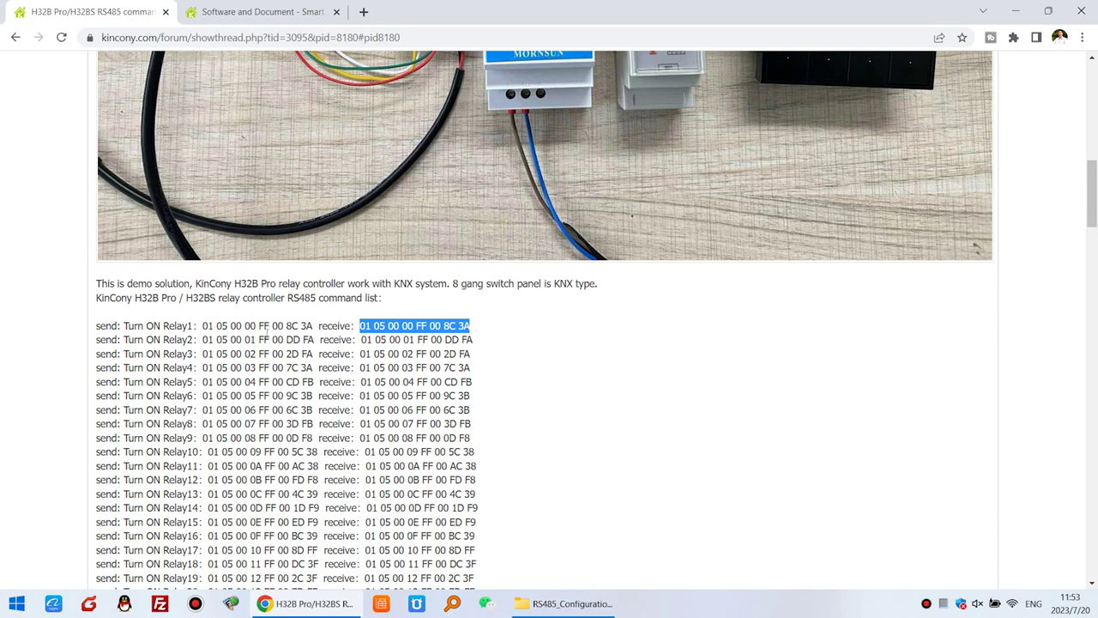
pyautogui.moveTo(314, 326); pyautogui.dragTo(202, 326)
pyautogui.scroll(-4, 342, 269)
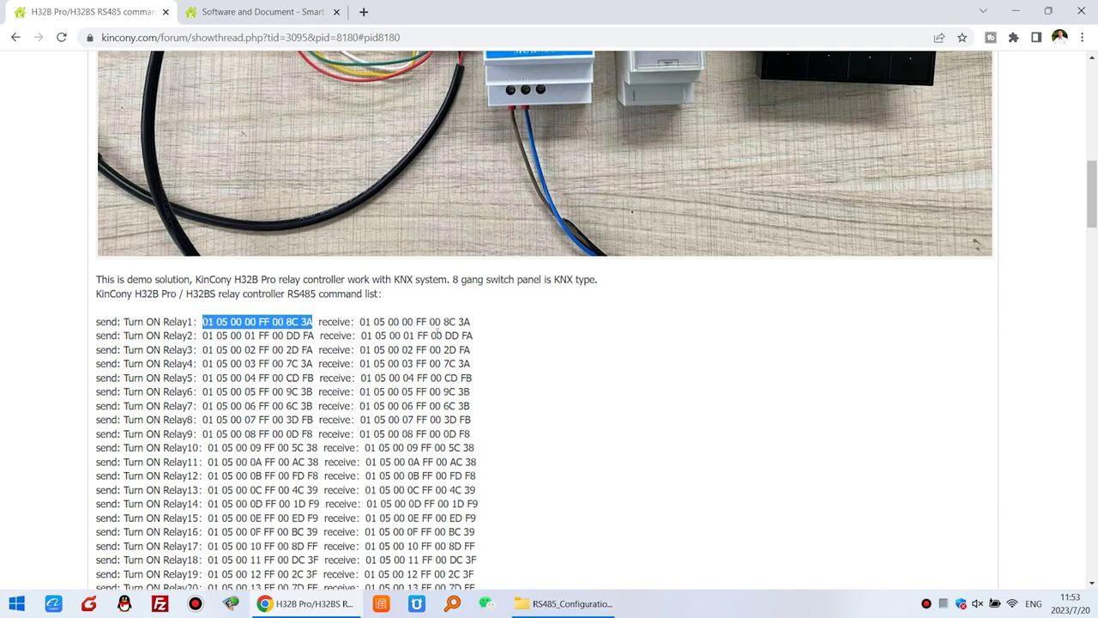
pyautogui.scroll(1, 293, 298)
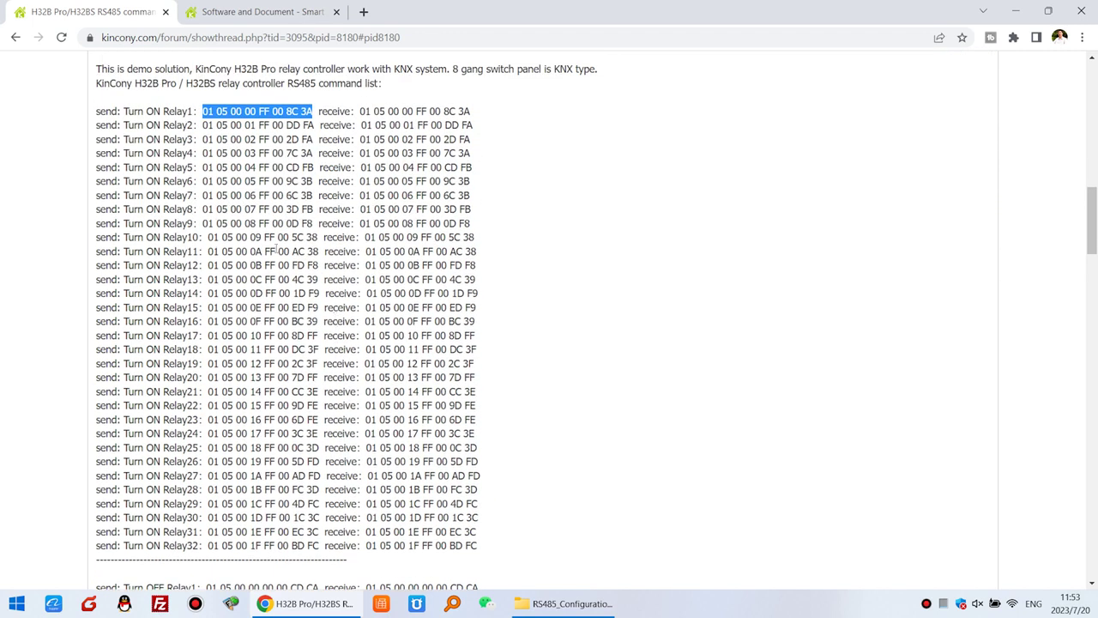
pyautogui.moveTo(139, 113); pyautogui.dragTo(366, 113)
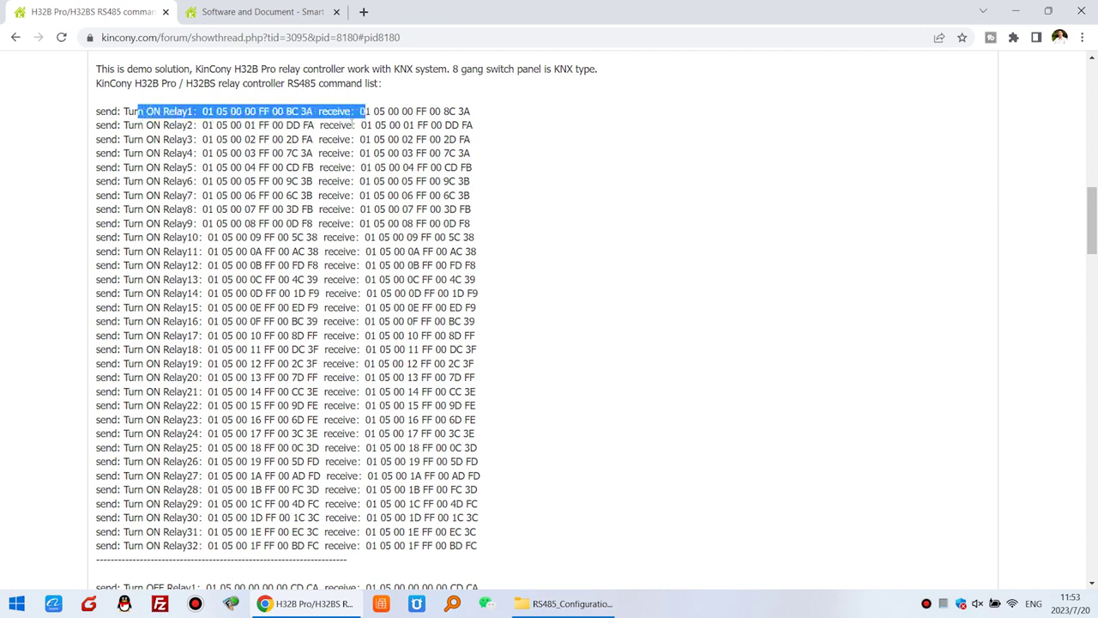
pyautogui.moveTo(167, 125); pyautogui.dragTo(476, 141)
pyautogui.click(223, 125)
pyautogui.scroll(-1, 472, 155)
pyautogui.scroll(-1, 469, 166)
pyautogui.scroll(1, 429, 215)
pyautogui.scroll(-8, 300, 326)
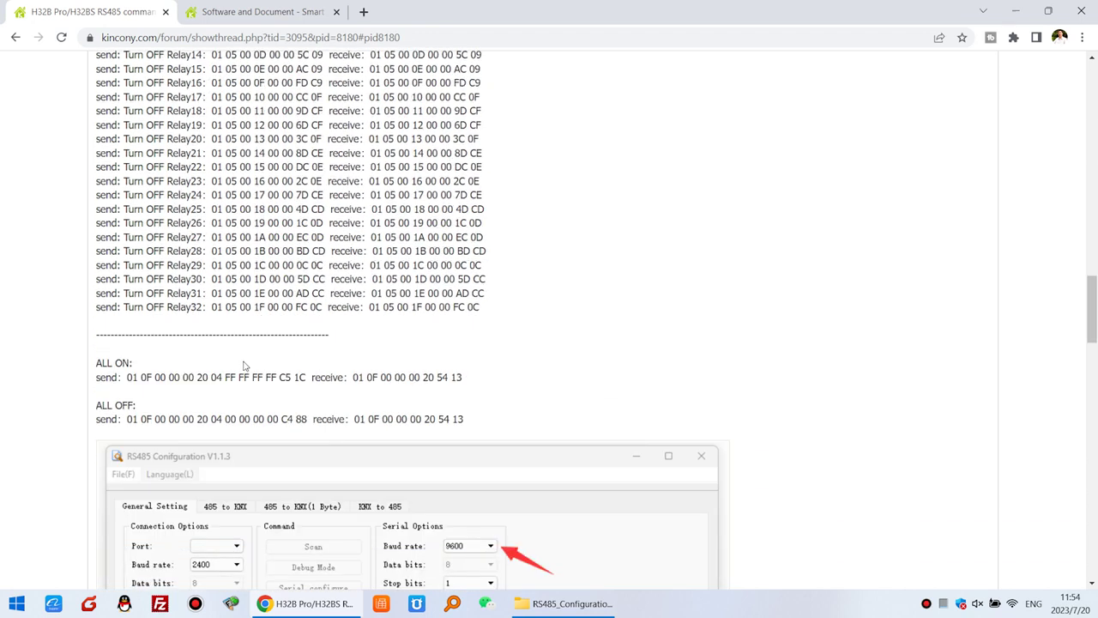
pyautogui.scroll(-5, 244, 365)
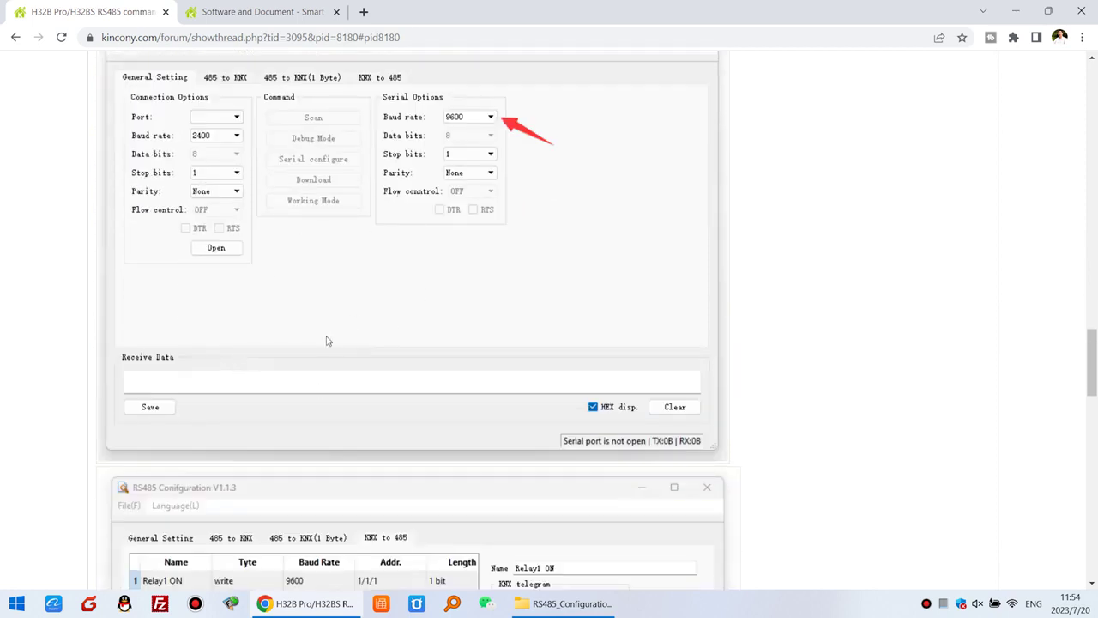
pyautogui.scroll(-10, 326, 341)
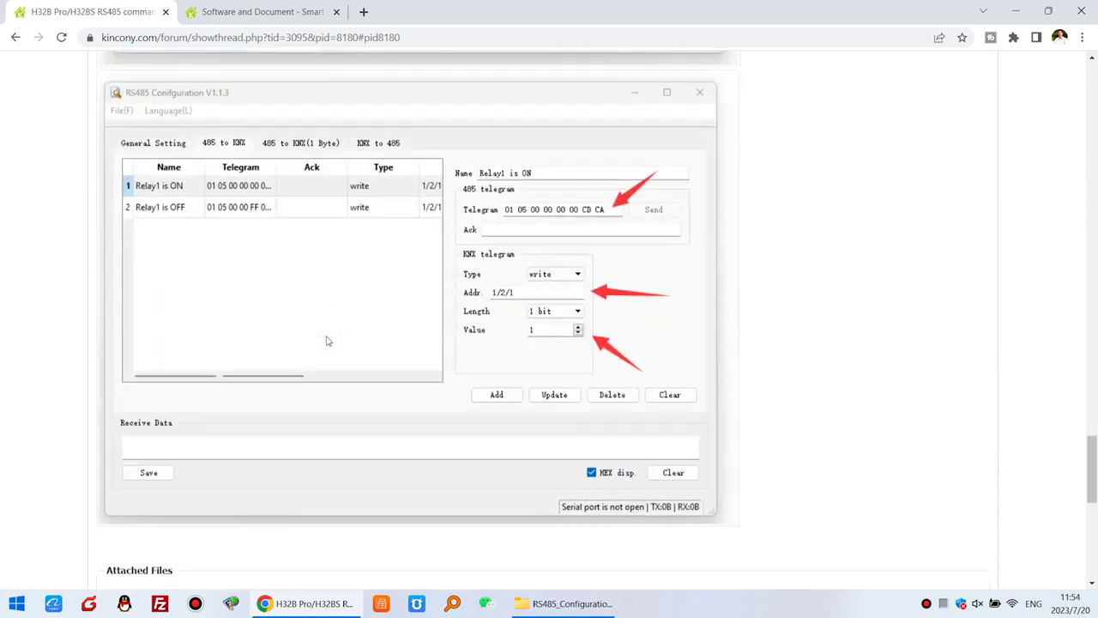
pyautogui.scroll(-3, 326, 341)
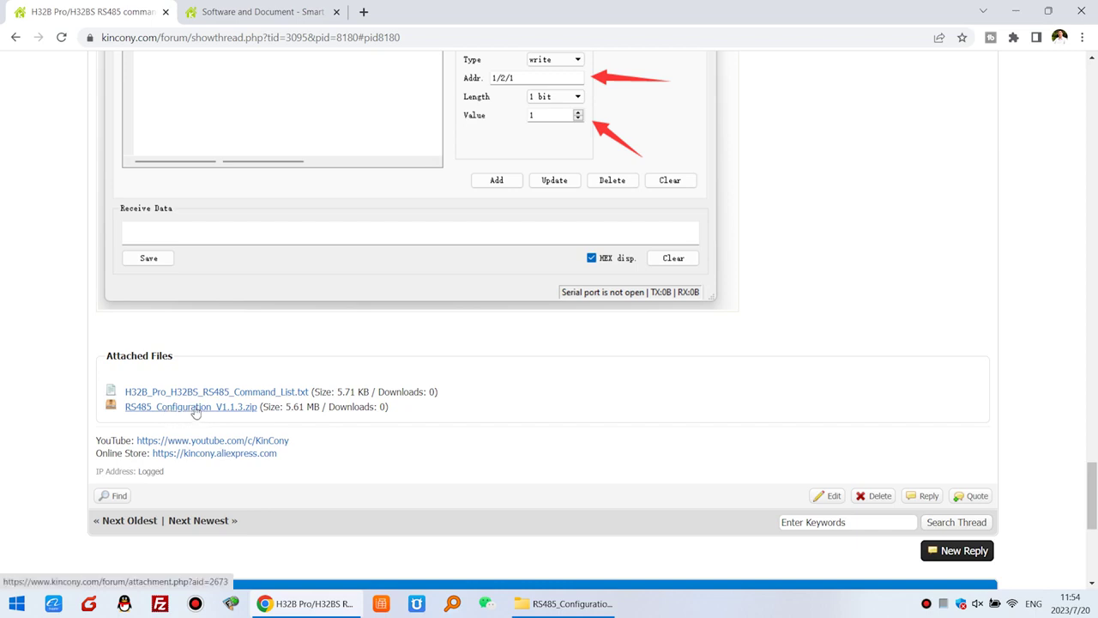
# Step: Launch RS485_Configuration_V1.1.3.exe from its folder, minimize the folder window and place the program beside the forum post's attachments
pyautogui.click(570, 603)
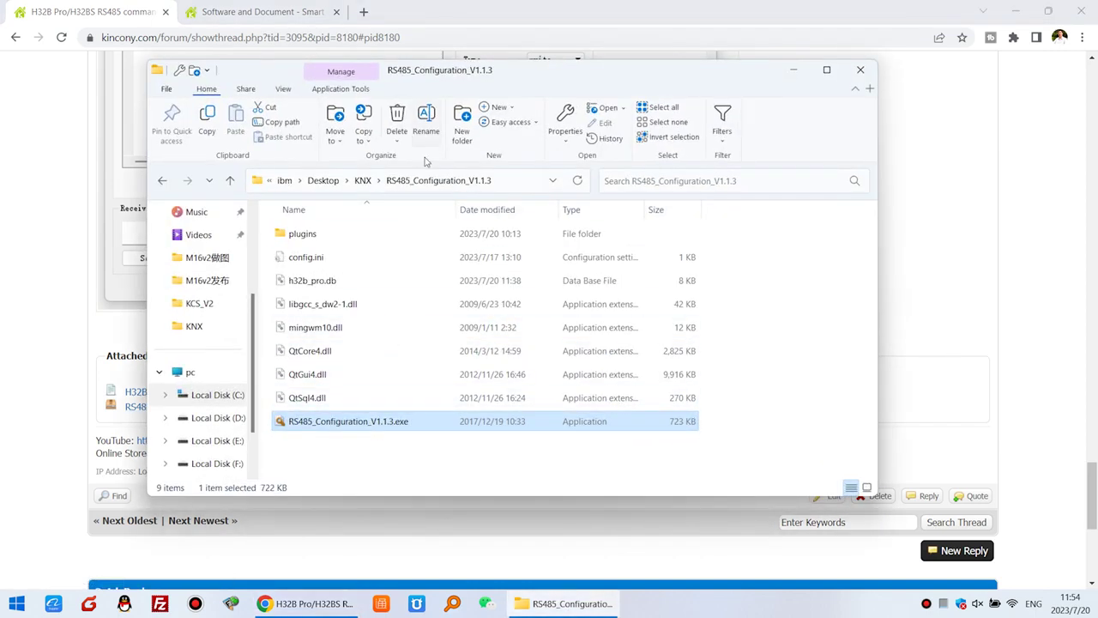
pyautogui.doubleClick(381, 427)
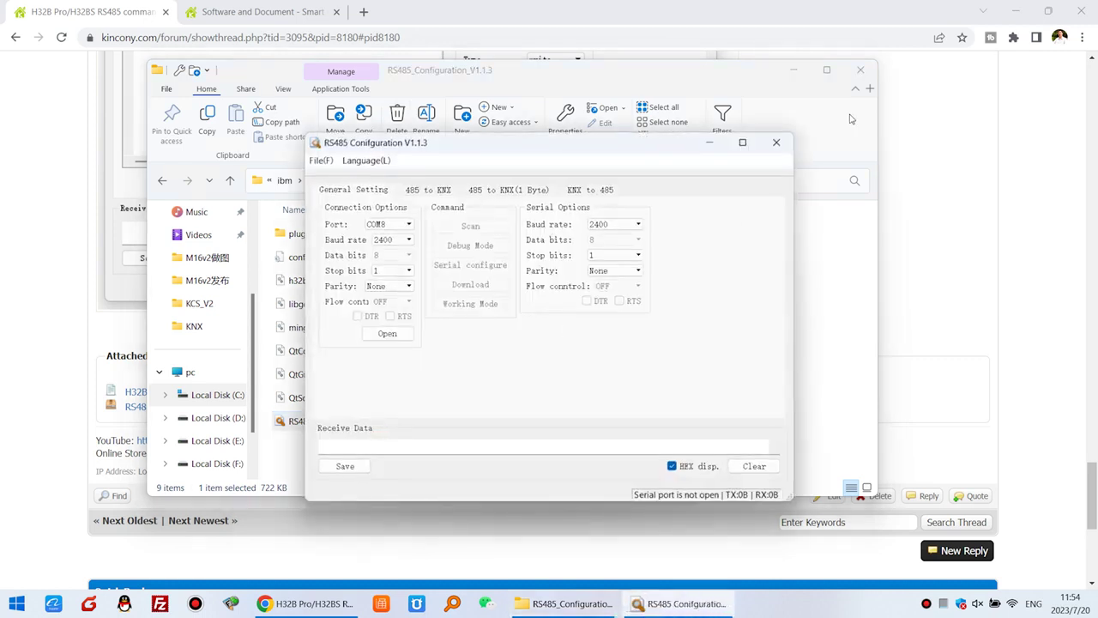
pyautogui.click(795, 70)
pyautogui.moveTo(485, 150); pyautogui.dragTo(753, 145)
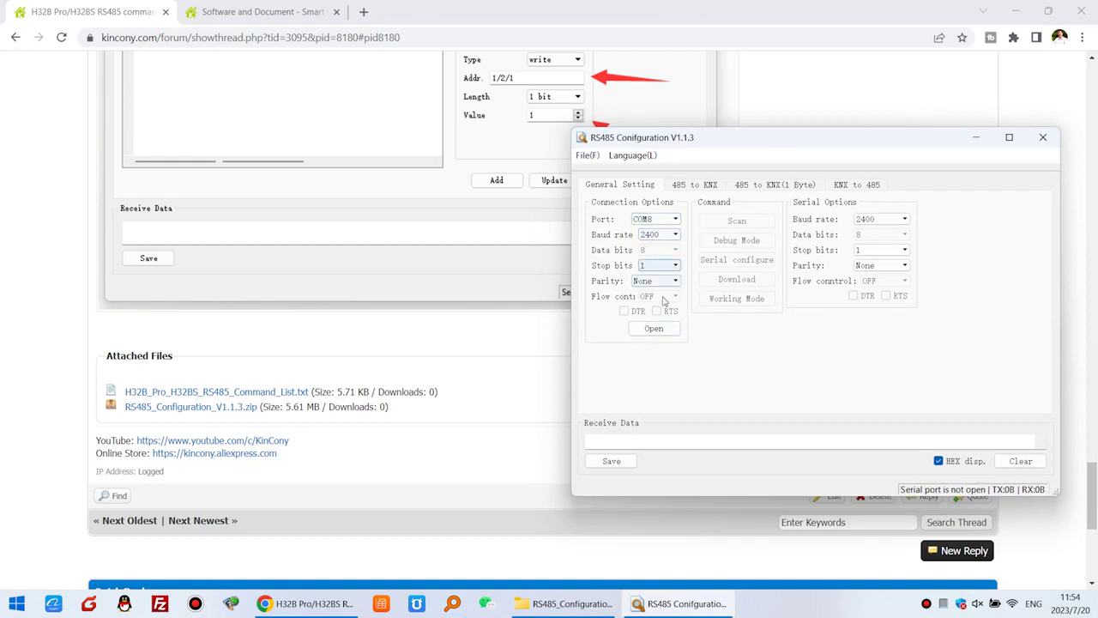
# Step: Open the serial connection on COM8 at 2400 baud and scan for the converter's serial configuration
pyautogui.click(666, 333)
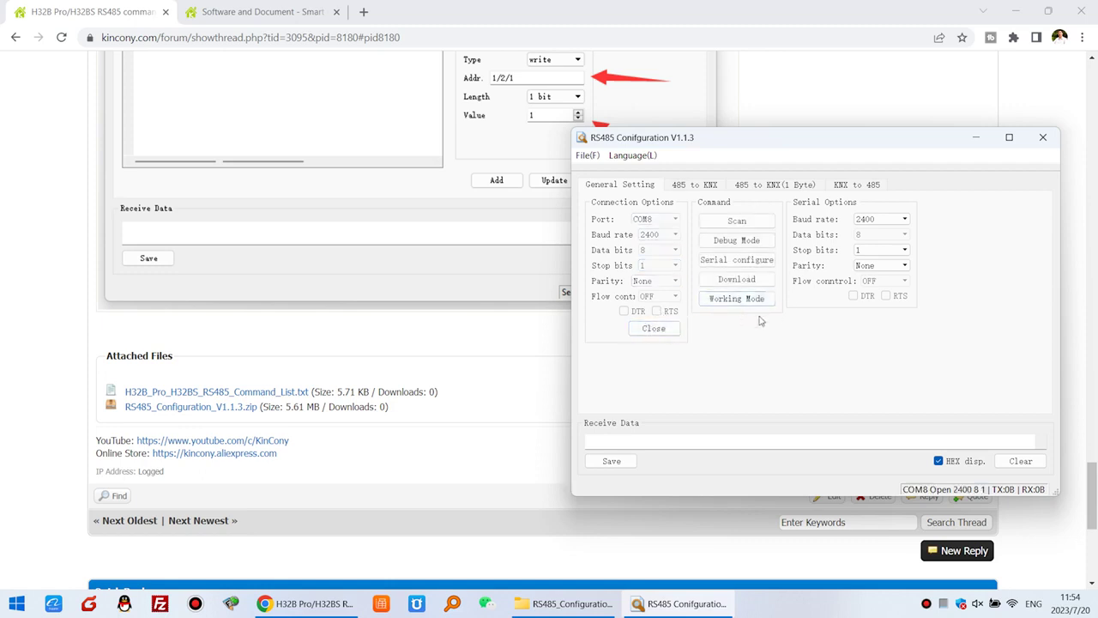
pyautogui.click(755, 223)
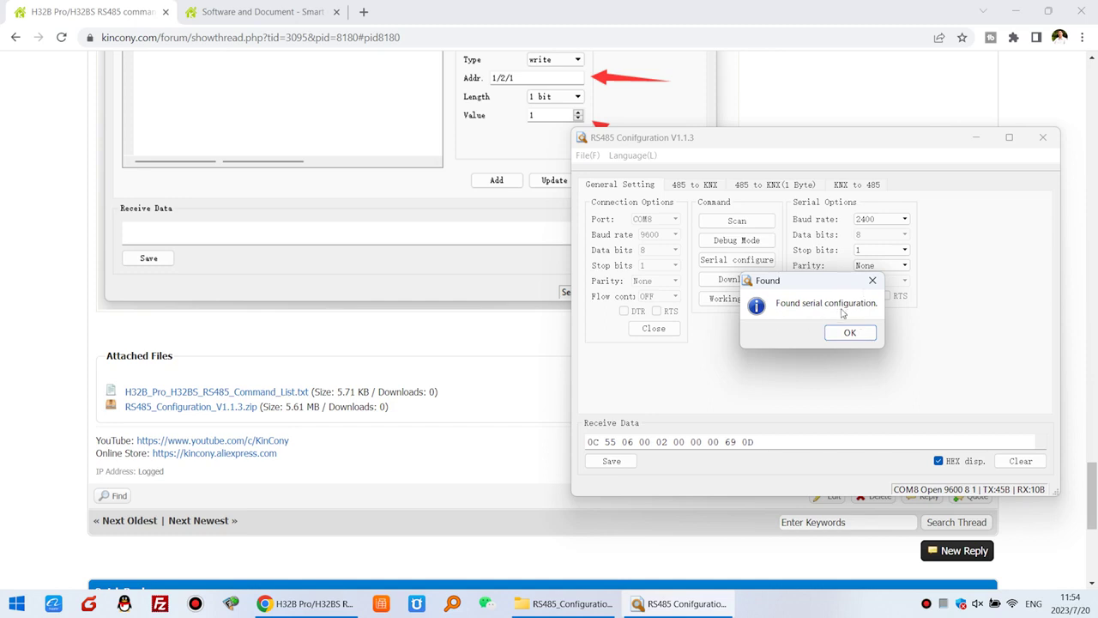
pyautogui.click(848, 333)
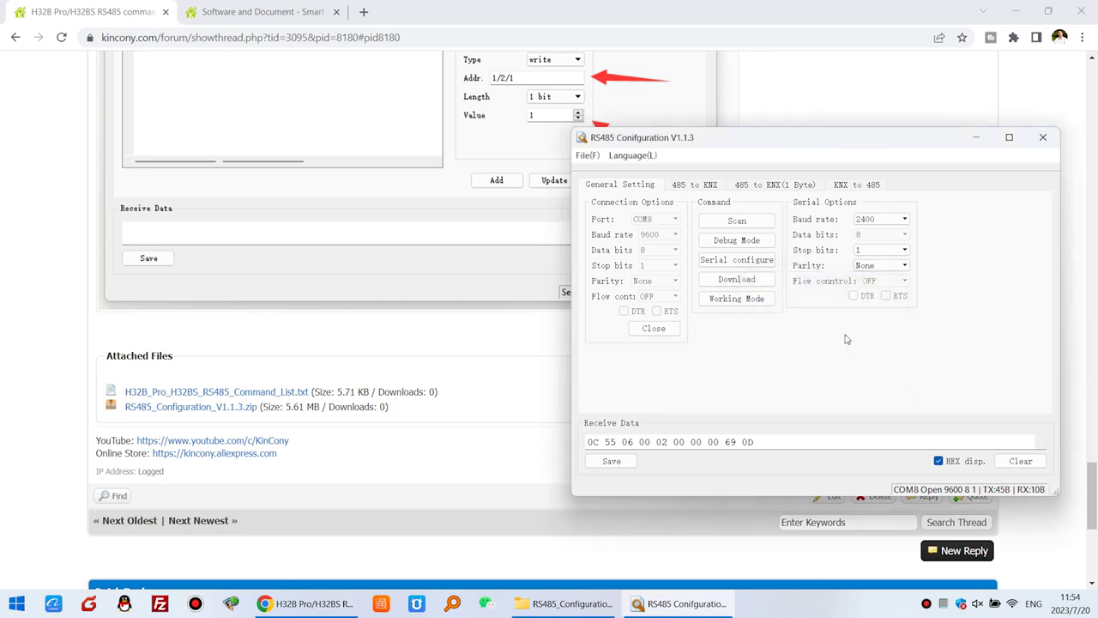
# Step: Show the KNX to 485 settings and bring up the forum post's matching Relay1 ON example for reference
pyautogui.moveTo(752, 147); pyautogui.dragTo(696, 203)
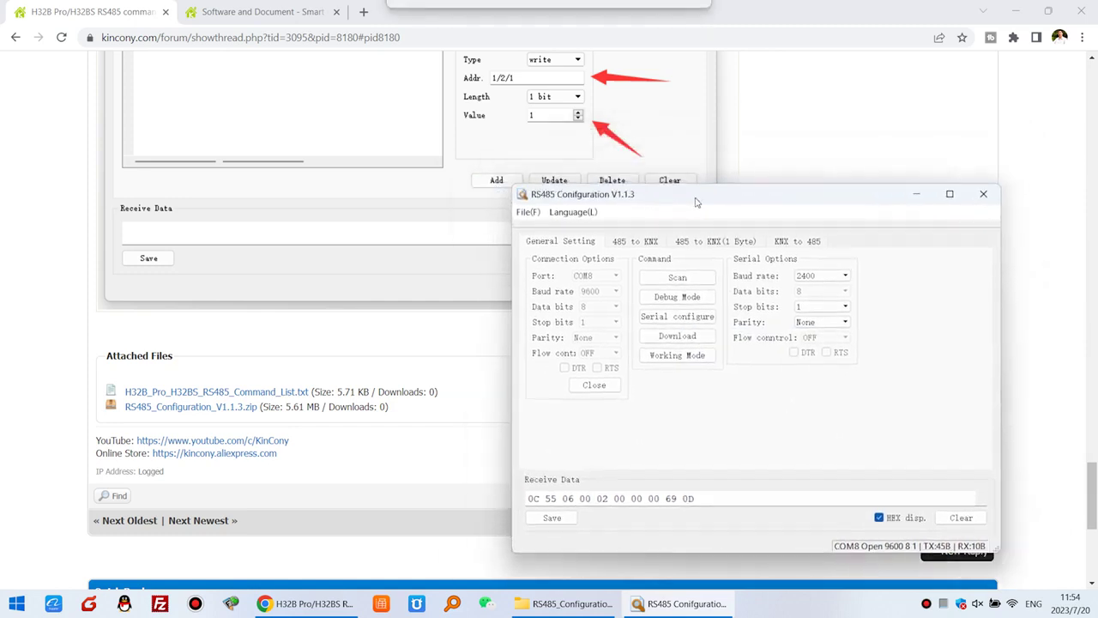
pyautogui.click(638, 247)
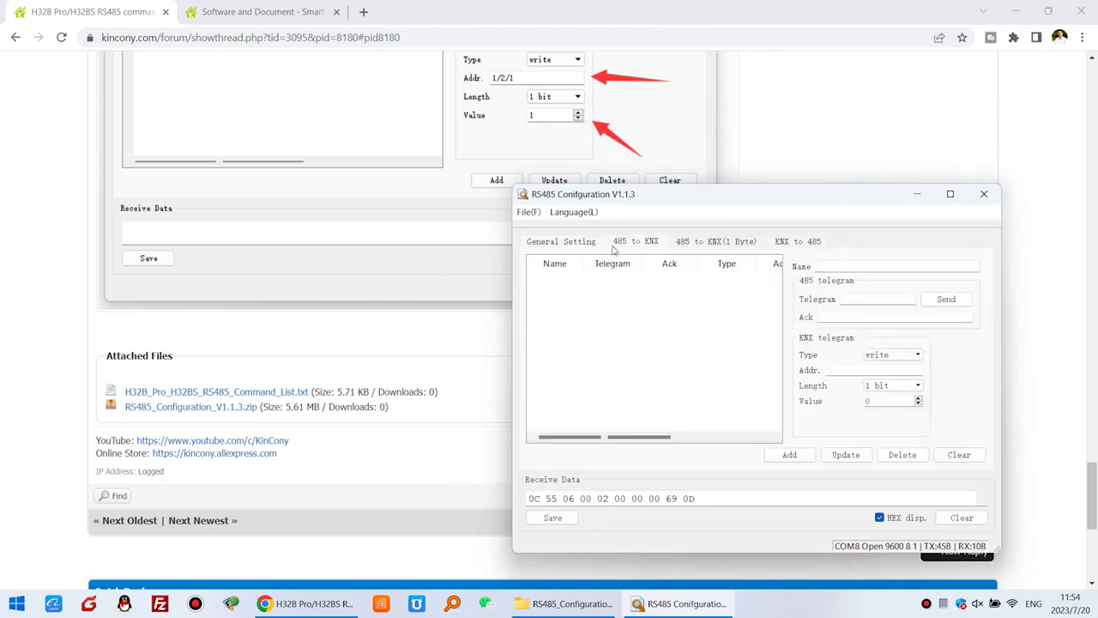
pyautogui.click(792, 246)
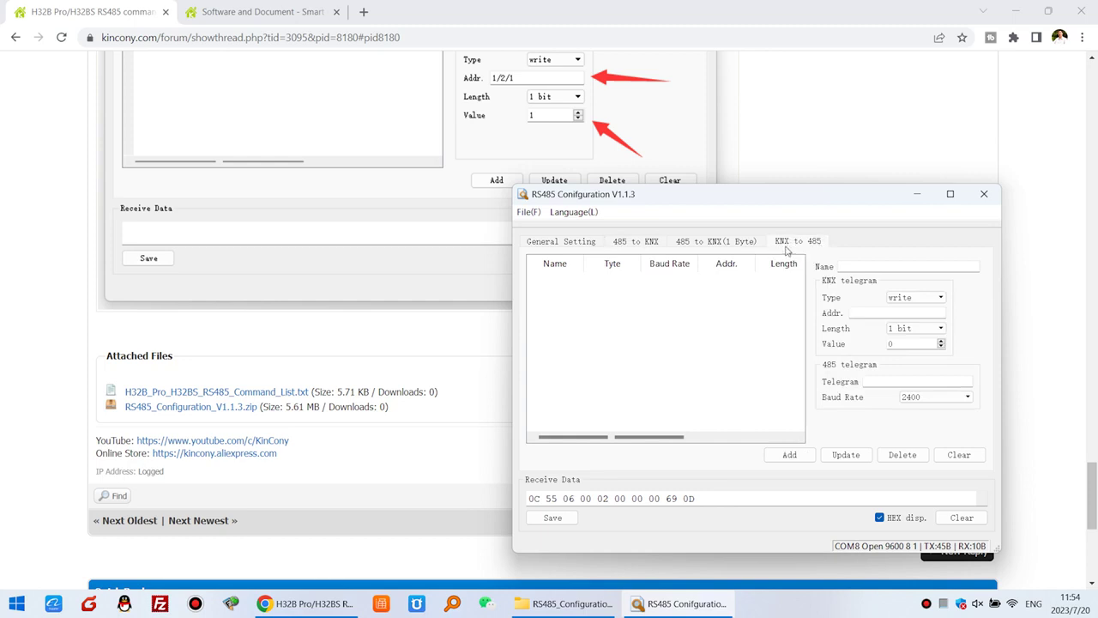
pyautogui.click(849, 171)
pyautogui.scroll(10, 775, 226)
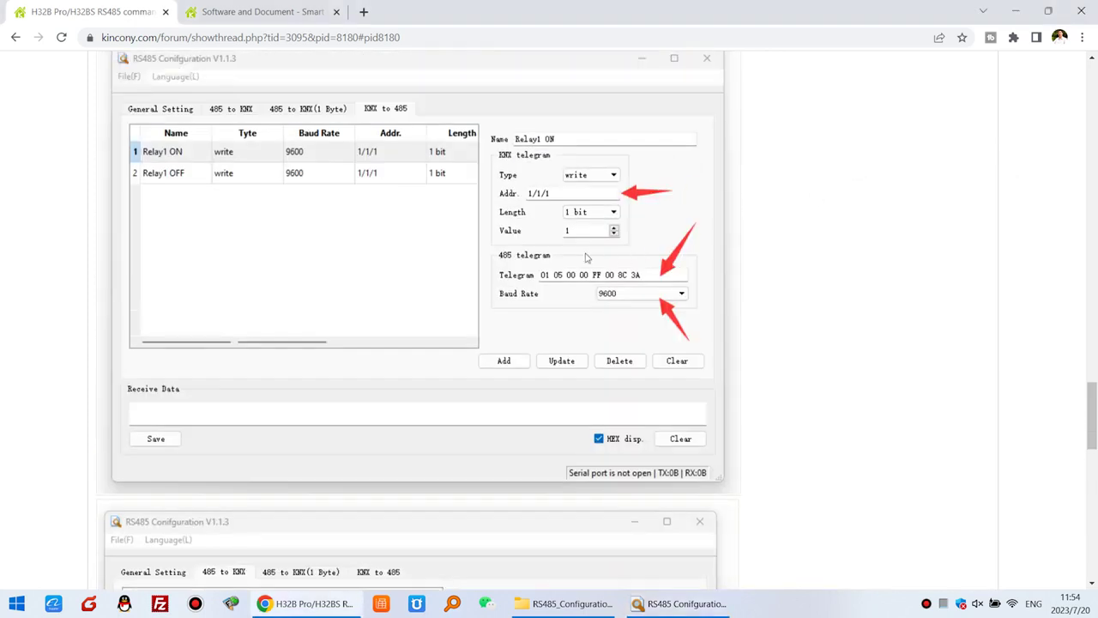
pyautogui.scroll(2, 587, 258)
pyautogui.scroll(-1, 375, 295)
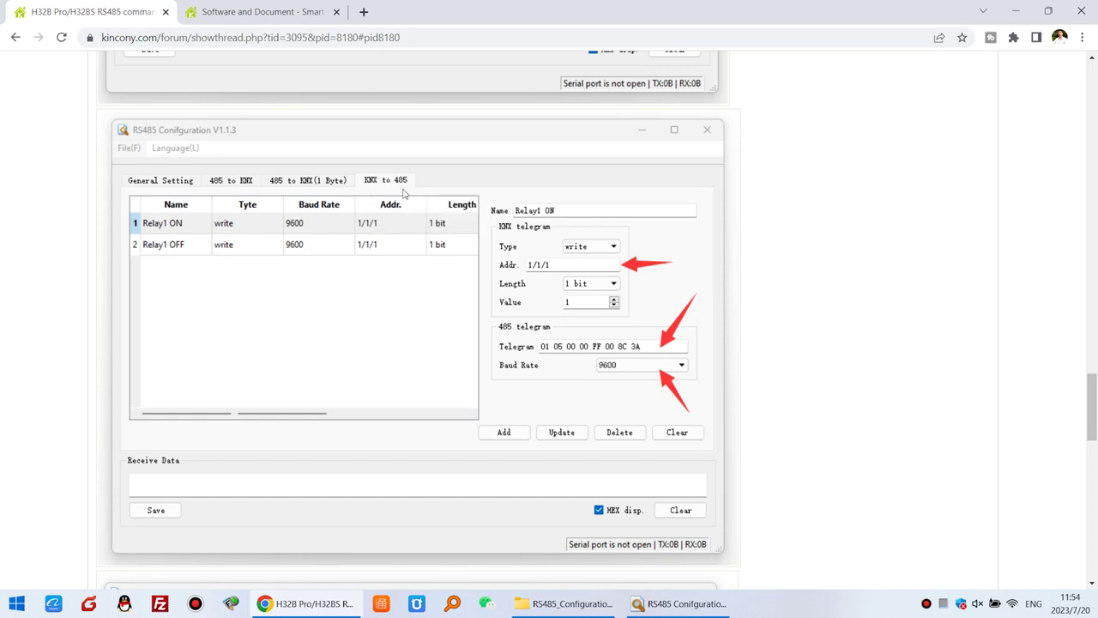
# Step: Name the new KNX to 485 entry Relay1 ON and set its KNX telegram address to 1/1/1 and value to 1
pyautogui.click(687, 604)
pyautogui.moveTo(726, 204); pyautogui.dragTo(794, 198)
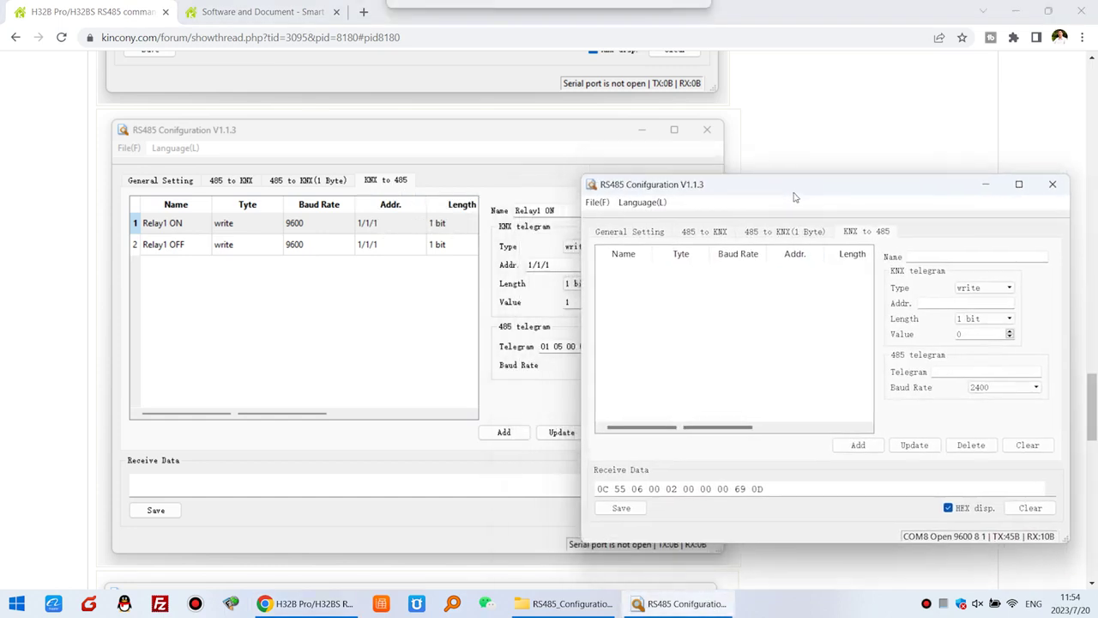
pyautogui.click(920, 259)
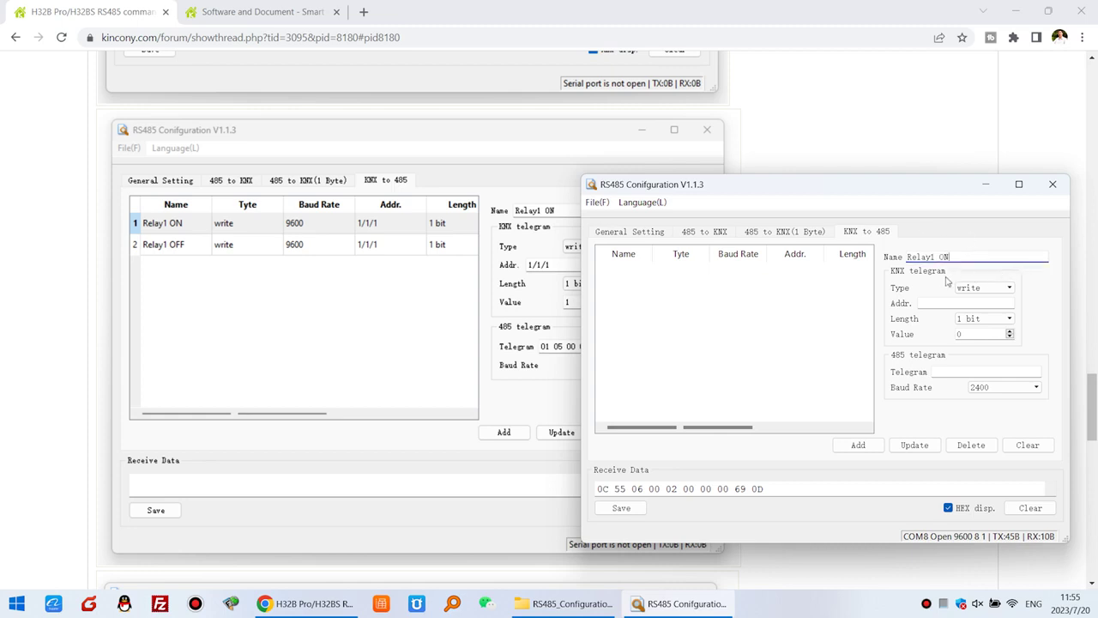
pyautogui.click(931, 305)
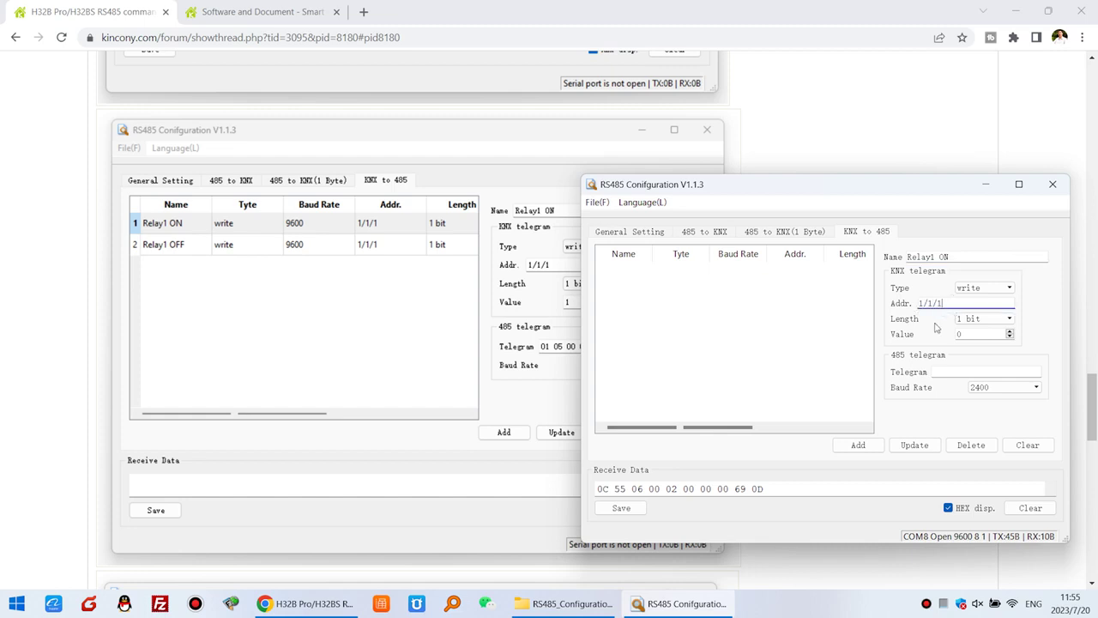
pyautogui.moveTo(872, 199); pyautogui.dragTo(895, 200)
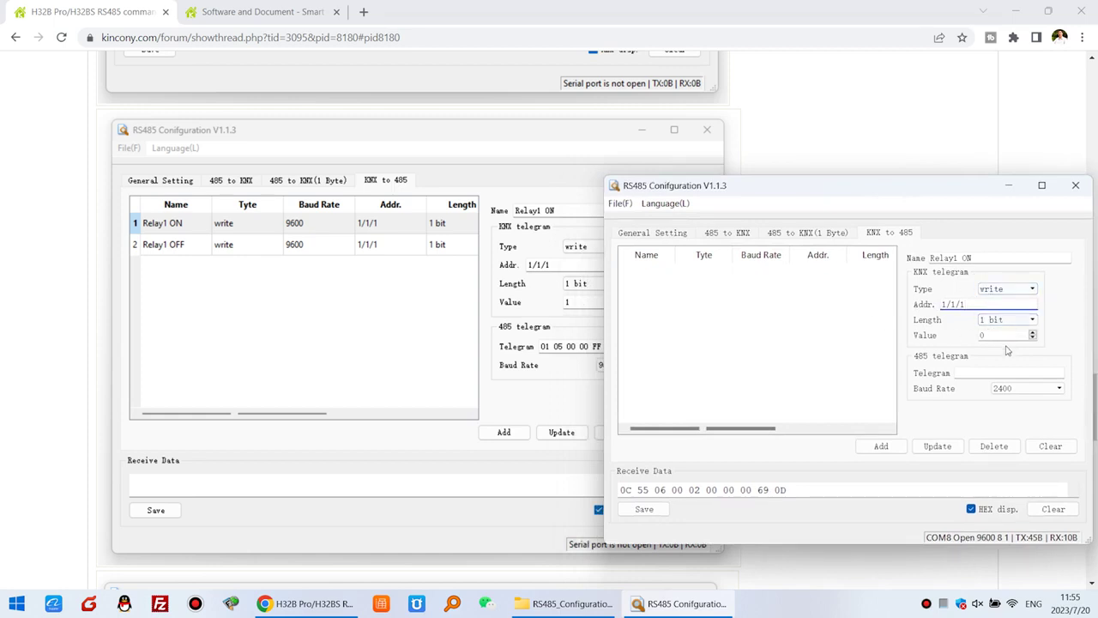
pyautogui.click(1035, 333)
pyautogui.click(947, 375)
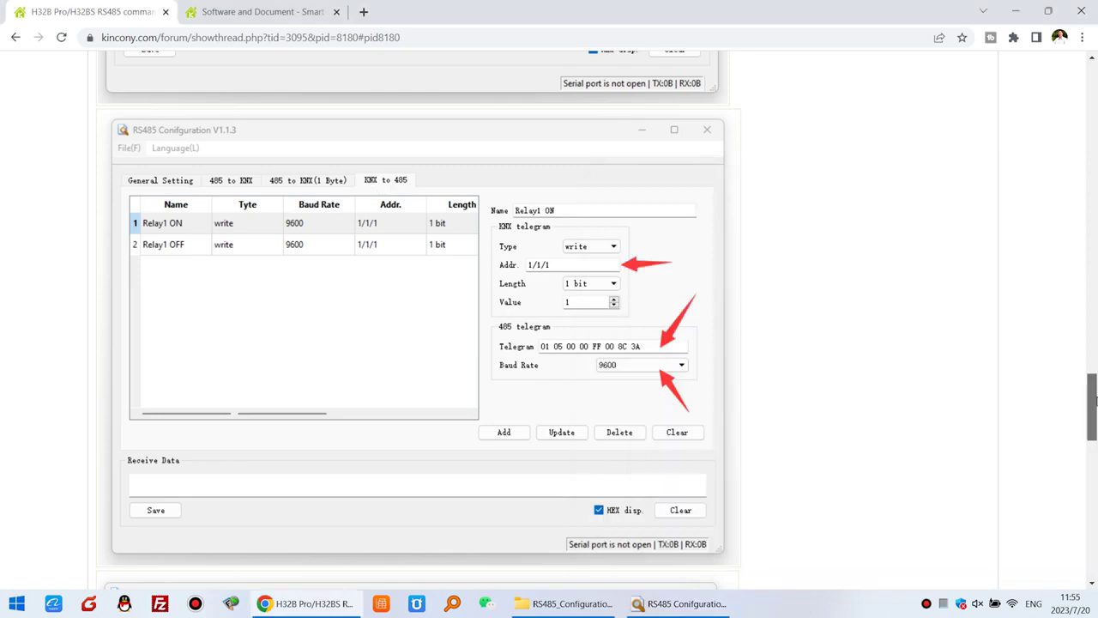
# Step: Copy the Turn ON Relay1 send command 01 05 00 00 FF 00 8C 3A from the forum post into the entry's 485 telegram
pyautogui.scroll(20, 220, 220)
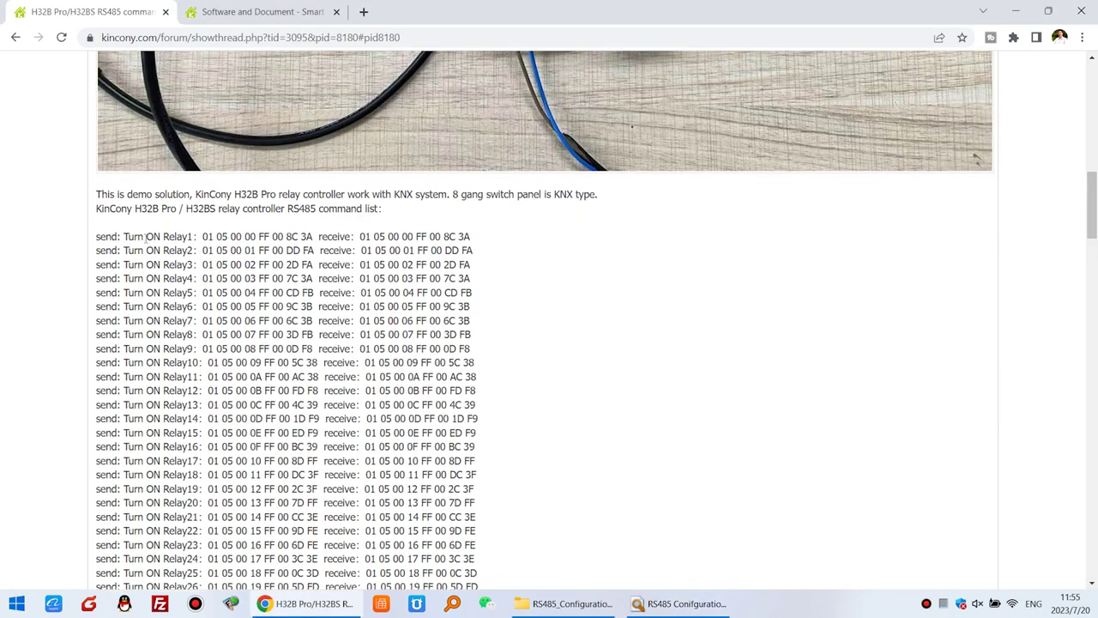
pyautogui.moveTo(201, 236); pyautogui.dragTo(314, 237)
pyautogui.rightClick(314, 237)
pyautogui.click(321, 249)
pyautogui.click(661, 608)
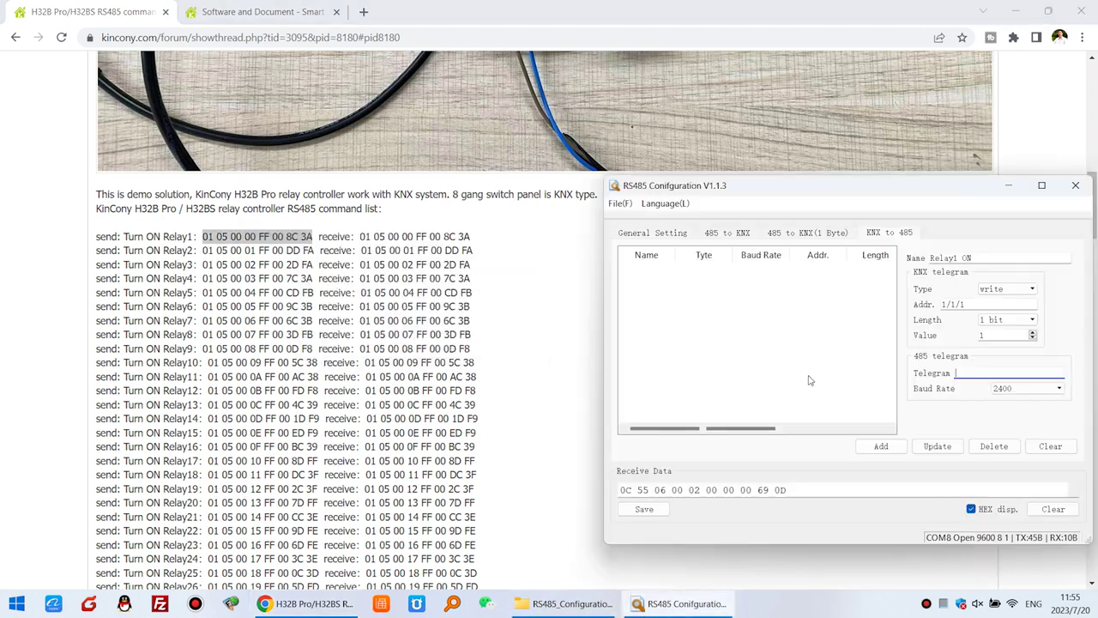
pyautogui.rightClick(980, 371)
pyautogui.click(1013, 439)
# Step: Set the 485 telegram's baud rate to 9600 and add the Relay1 ON entry to the KNX to 485 list
pyautogui.click(1035, 388)
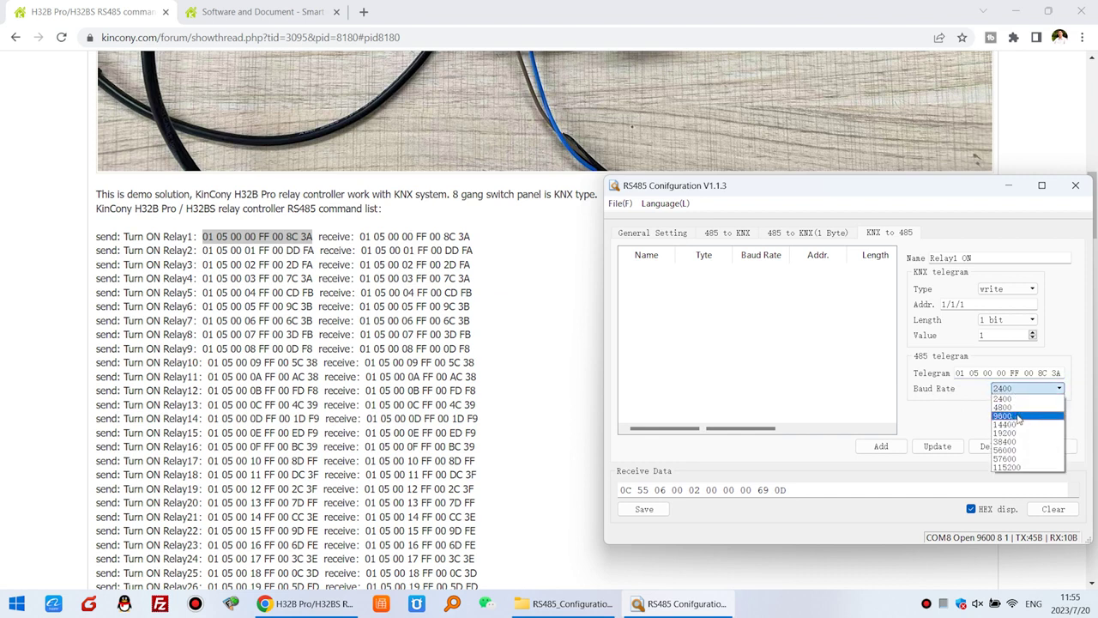
pyautogui.click(1019, 416)
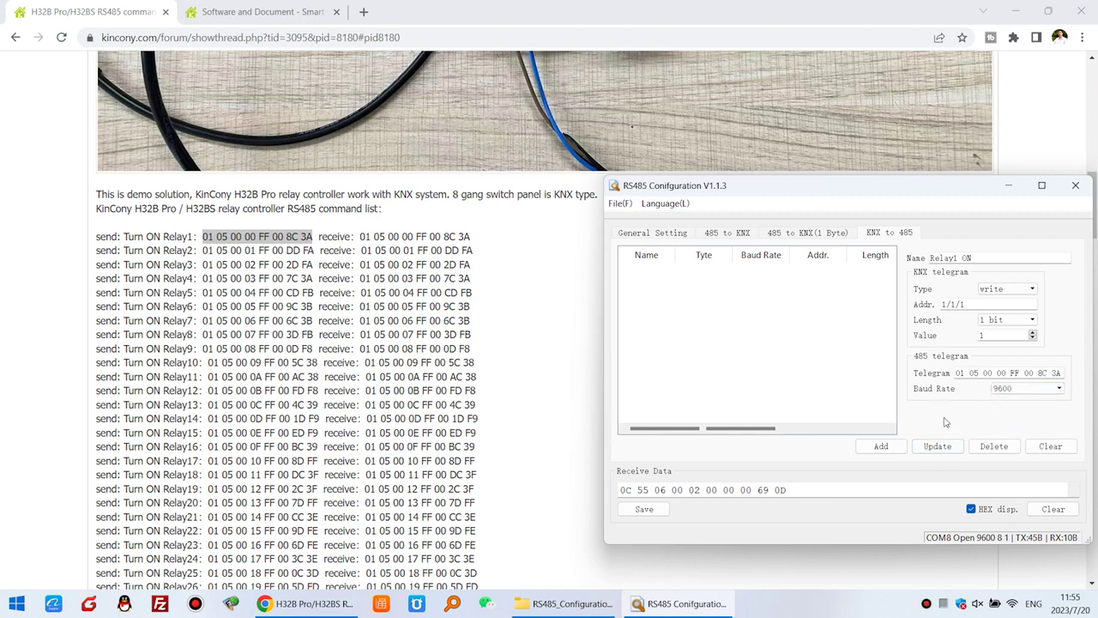
pyautogui.click(882, 448)
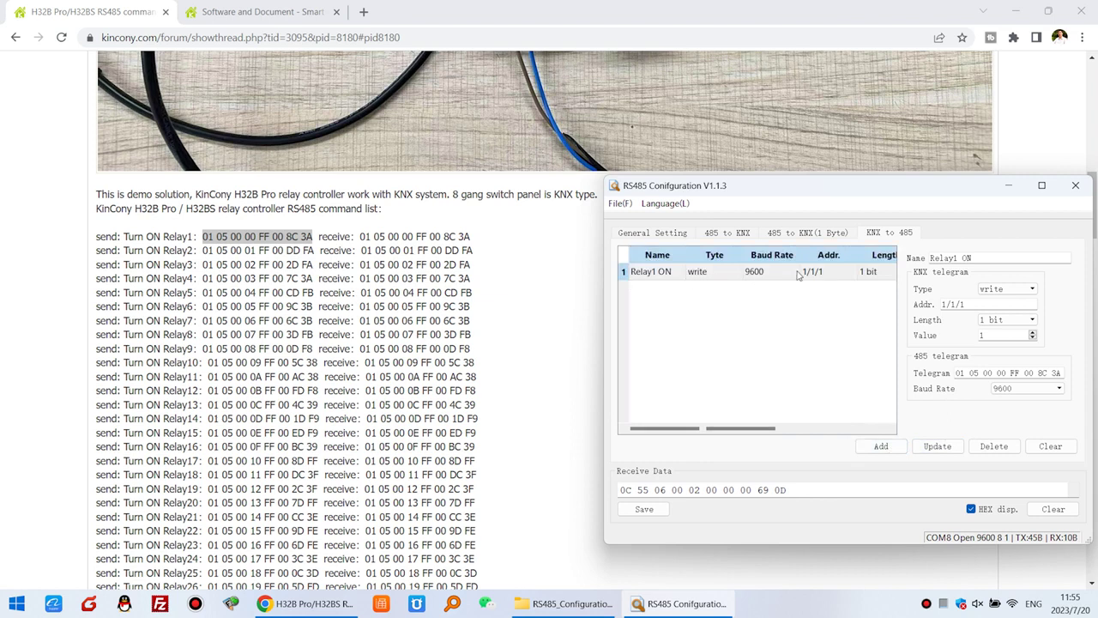
# Step: Prepare the second KNX to 485 entry by naming it Relay1 OFF, setting the value to 0 and emptying the 485 telegram
pyautogui.click(985, 256)
pyautogui.click(1034, 338)
pyautogui.moveTo(993, 335); pyautogui.dragTo(1064, 374)
pyautogui.press('BackSpace')
pyautogui.write('01')
pyautogui.press('BackSpace')
pyautogui.click(527, 398)
pyautogui.scroll(-4, 527, 398)
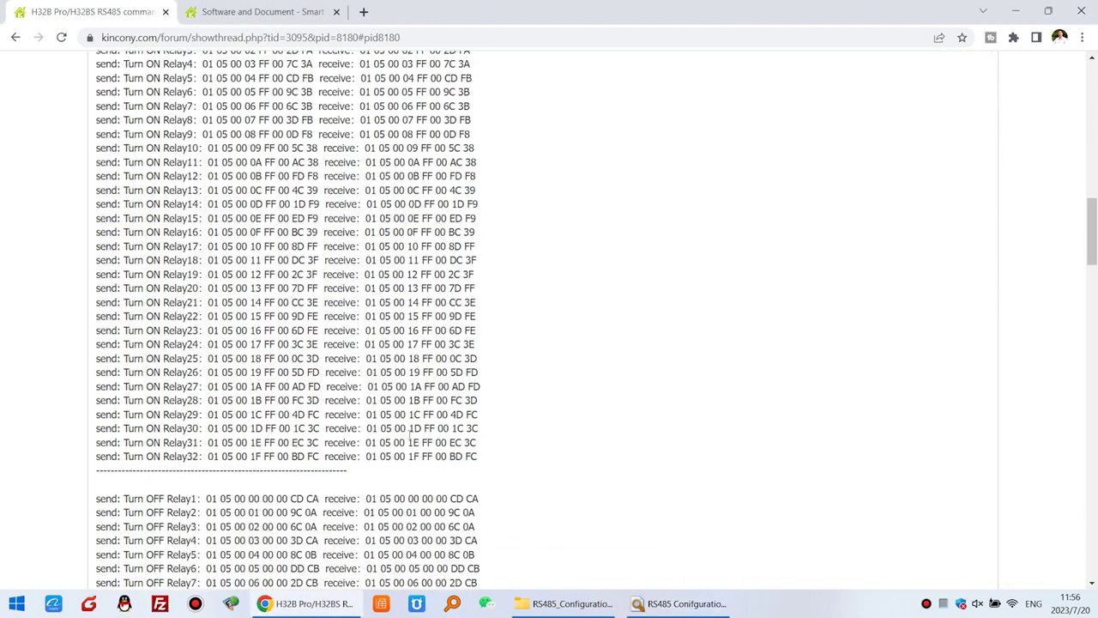
pyautogui.moveTo(122, 355); pyautogui.dragTo(319, 360)
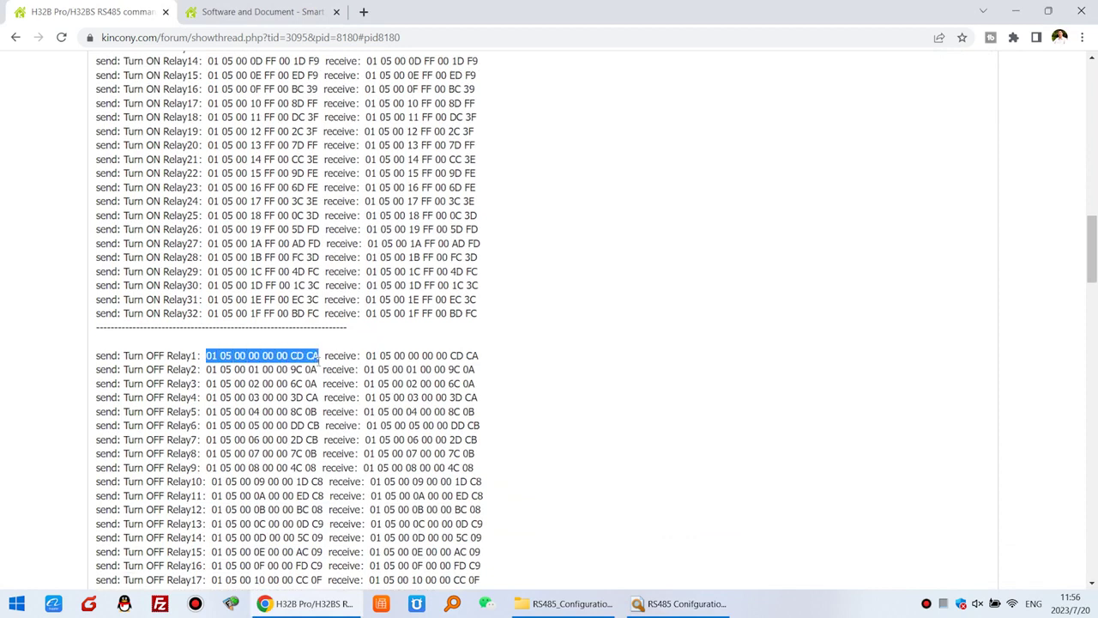
pyautogui.rightClick(320, 359)
pyautogui.click(335, 371)
pyautogui.click(682, 604)
pyautogui.rightClick(982, 374)
pyautogui.click(1021, 441)
# Step: Add the Relay1 OFF entry to the list and compare its settings with those of the Relay1 ON entry
pyautogui.click(886, 450)
pyautogui.click(644, 274)
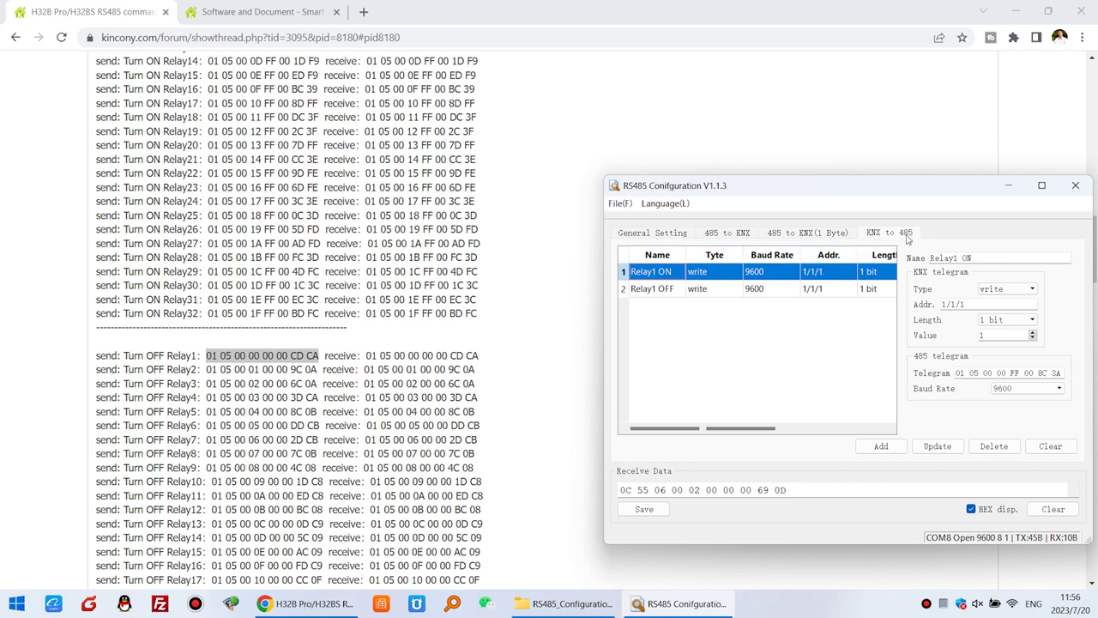
pyautogui.click(673, 290)
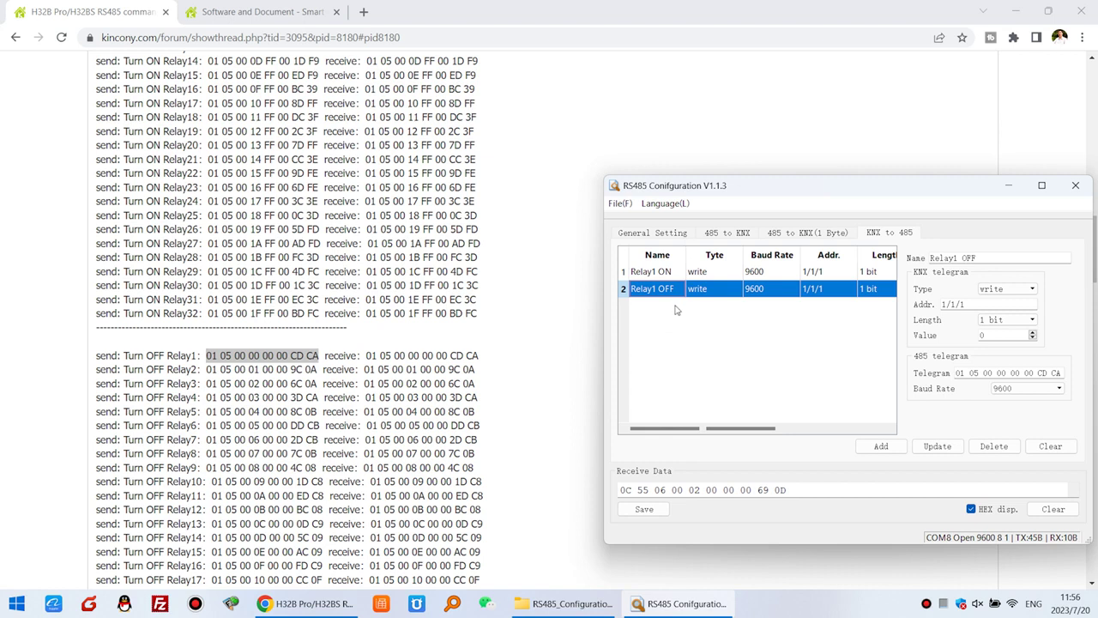
pyautogui.click(668, 274)
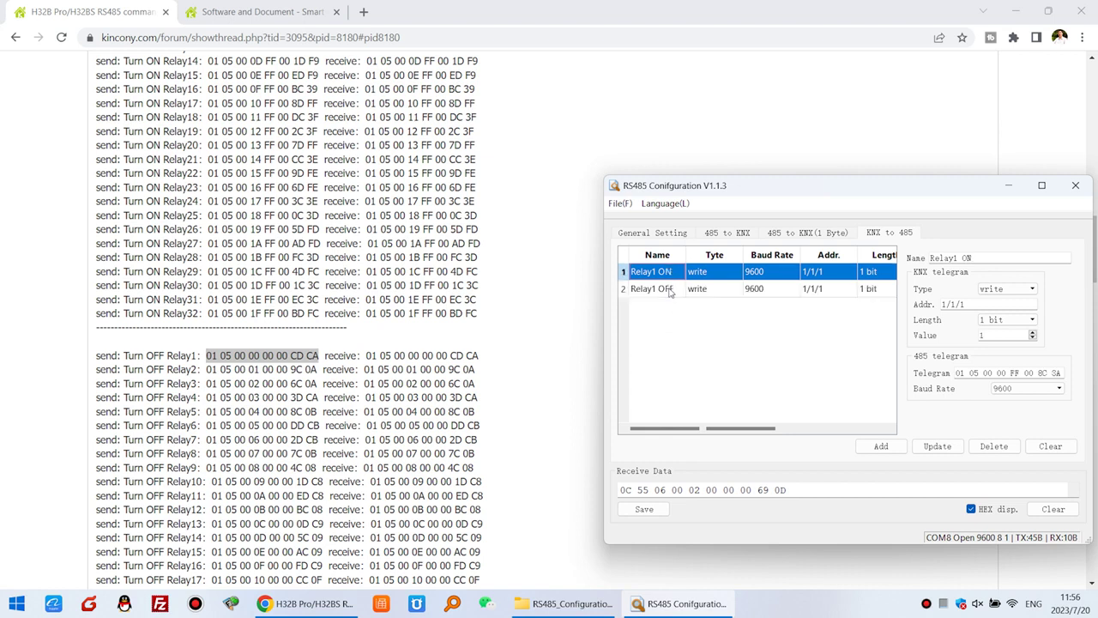
pyautogui.click(670, 292)
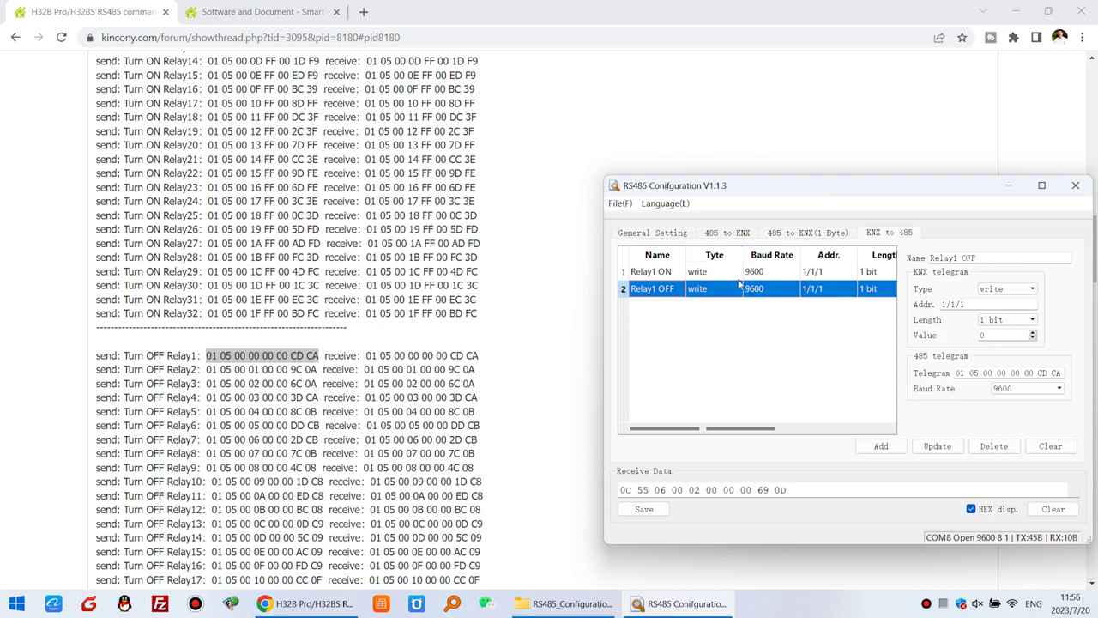
# Step: Show the 485 to KNX settings, consult the forum post's matching example and name the new entry Relay1 is ON
pyautogui.click(738, 236)
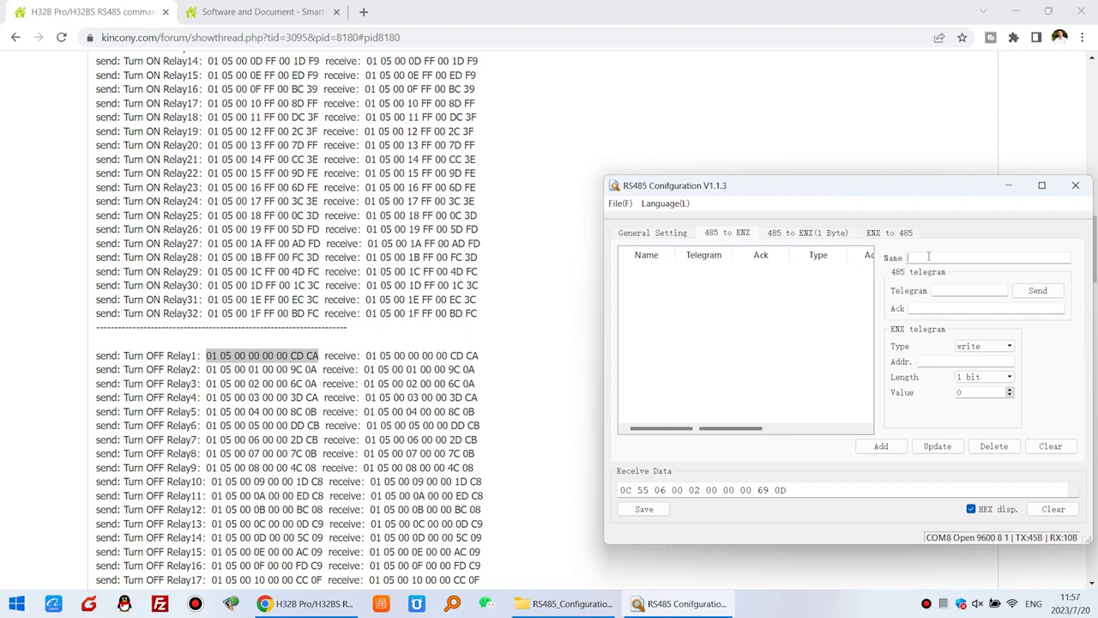
pyautogui.click(590, 361)
pyautogui.scroll(-8, 589, 363)
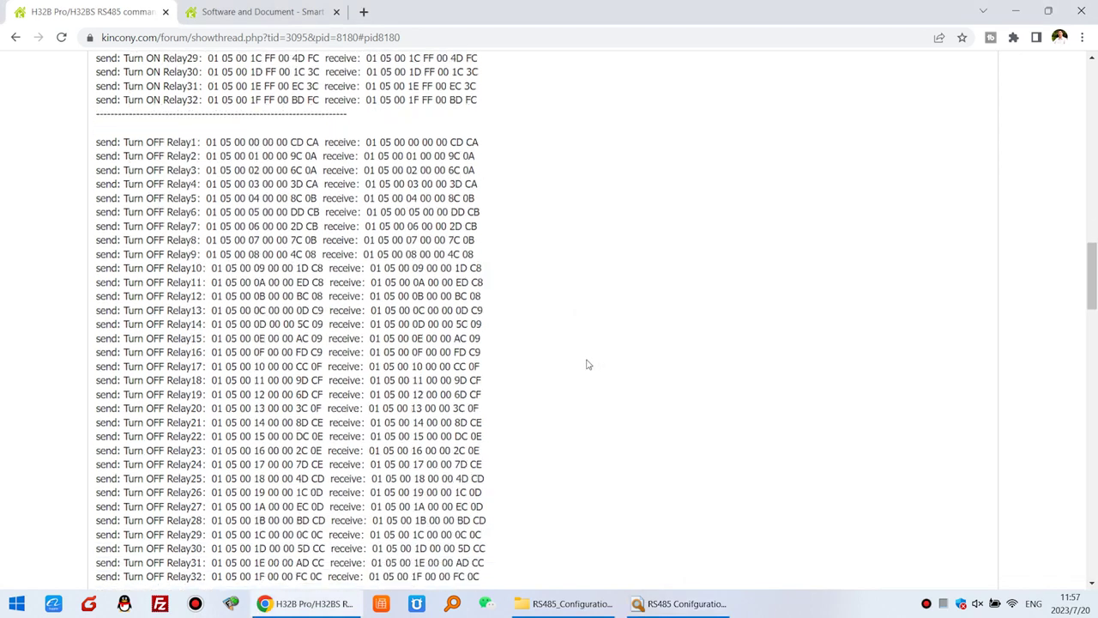
pyautogui.scroll(-6, 587, 364)
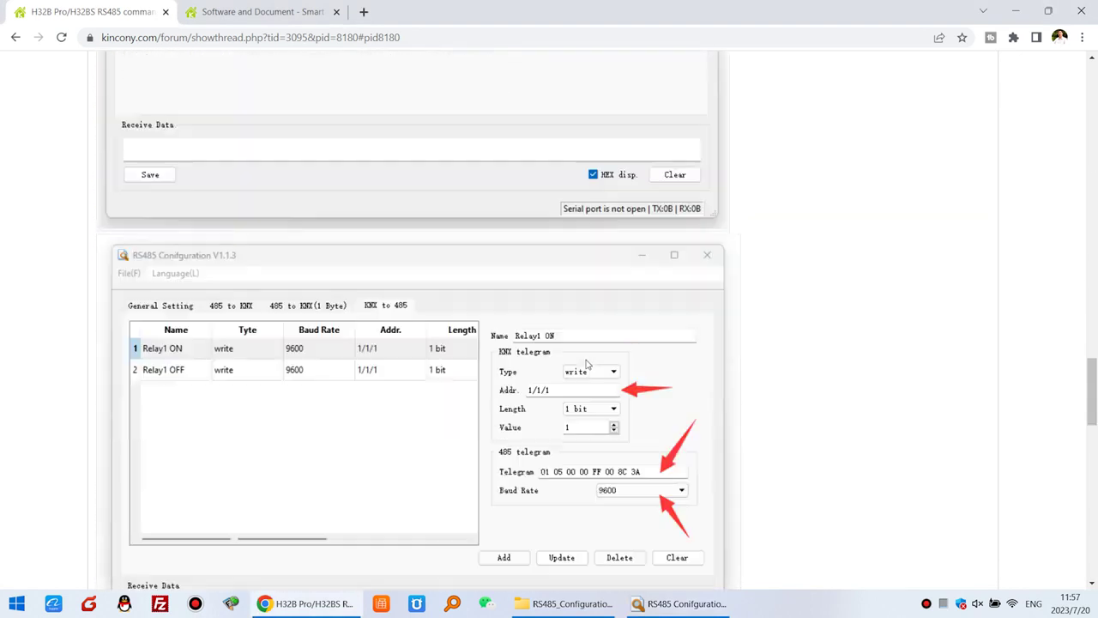
pyautogui.scroll(-6, 587, 364)
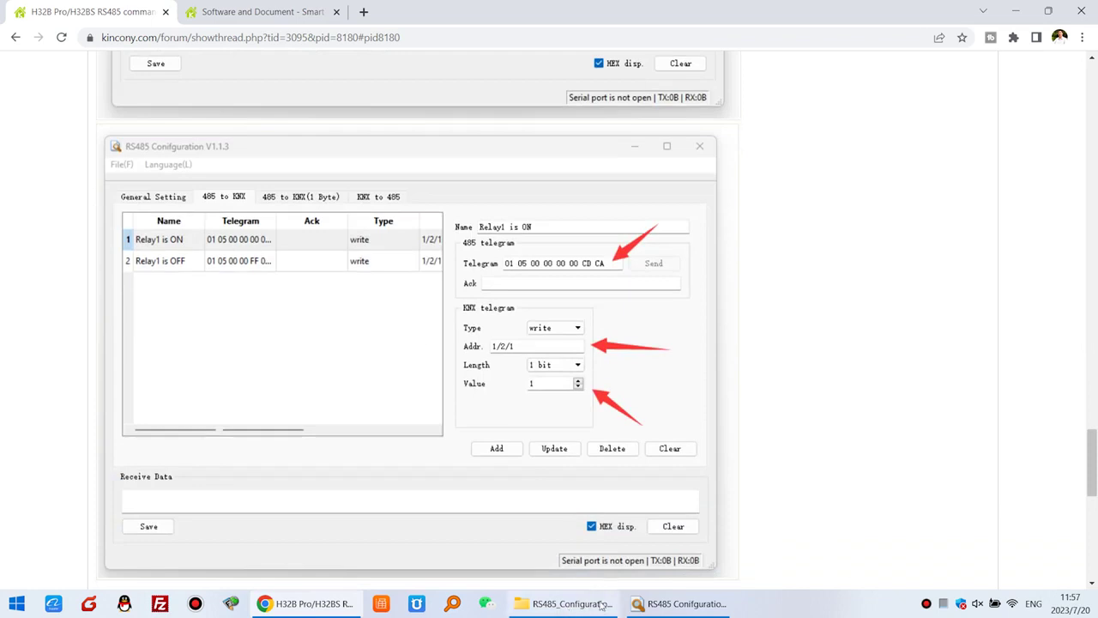
pyautogui.click(678, 603)
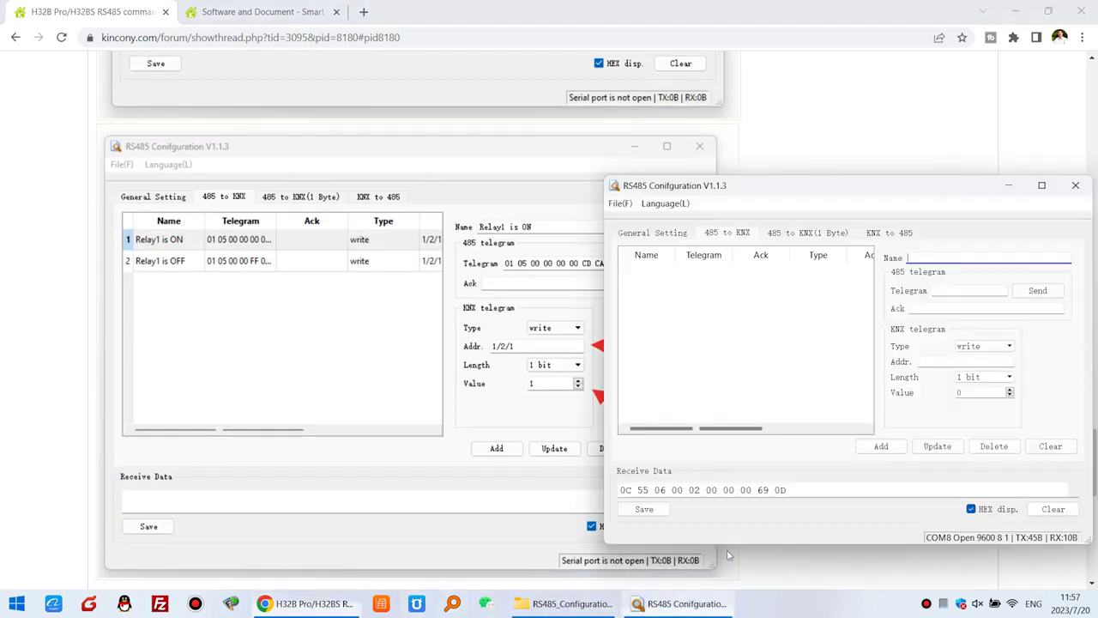
pyautogui.click(951, 256)
pyautogui.write('Relay1 is ON')
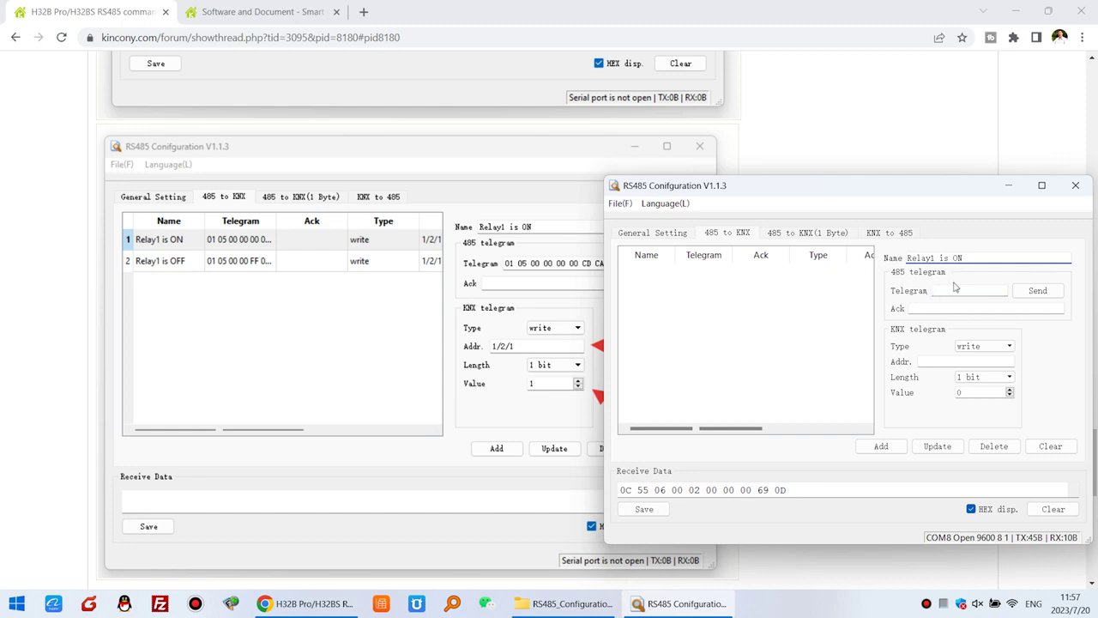
# Step: Copy the Relay1 ON receive reply 01 05 00 00 FF 00 8C 3A from the forum post into the new entry's 485 telegram
pyautogui.click(869, 133)
pyautogui.scroll(-15, 755, 335)
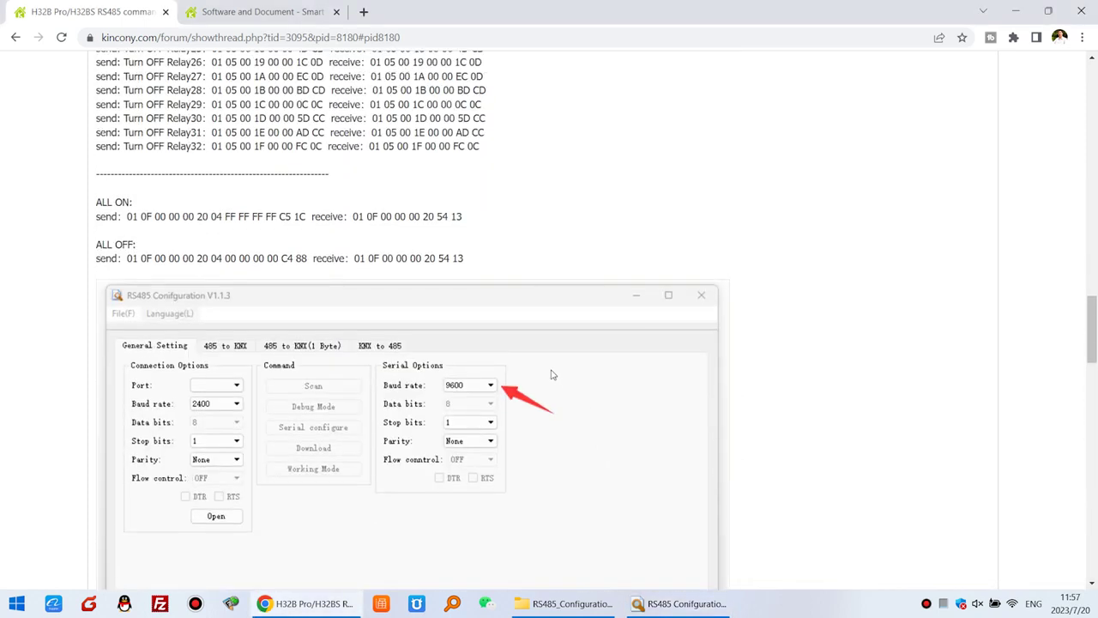
pyautogui.scroll(5, 553, 375)
pyautogui.scroll(6, 242, 247)
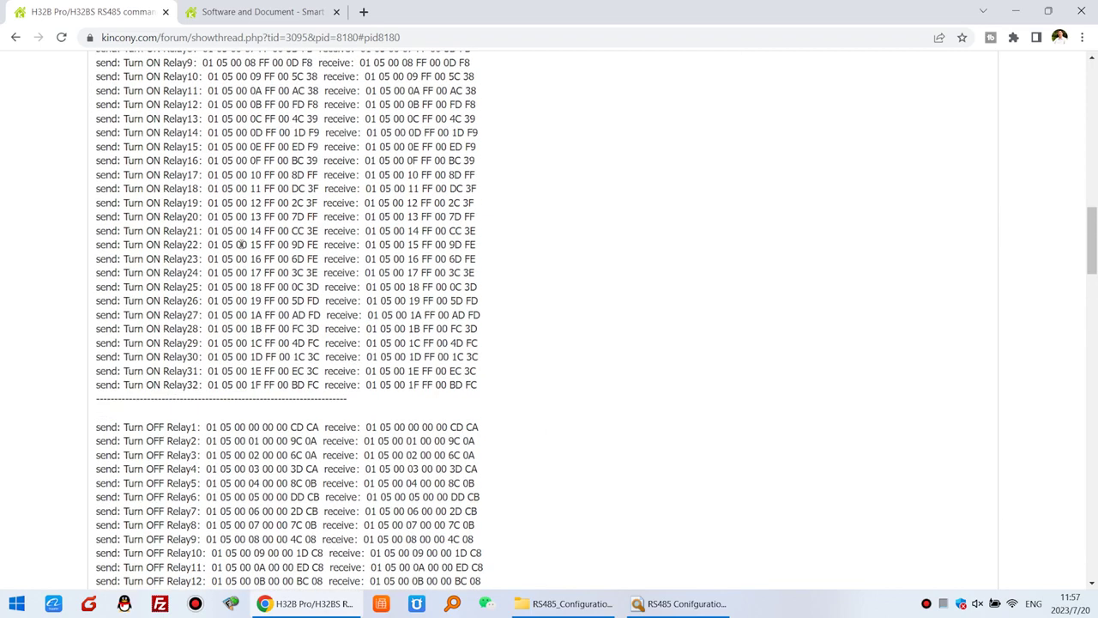
pyautogui.moveTo(204, 164); pyautogui.dragTo(468, 165)
pyautogui.click(360, 165)
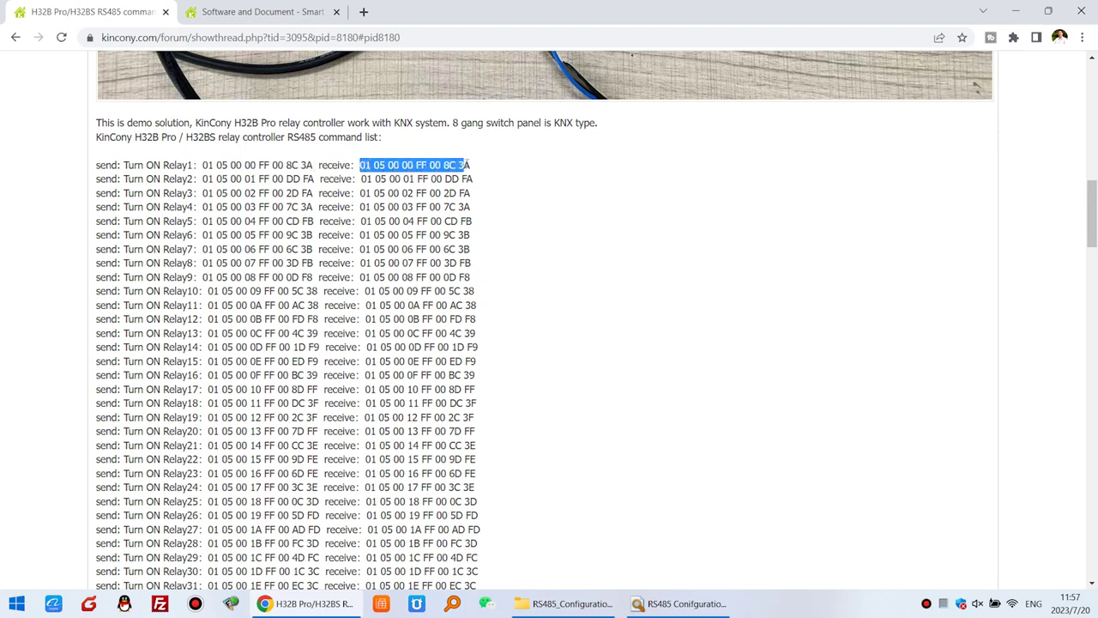
pyautogui.rightClick(448, 163)
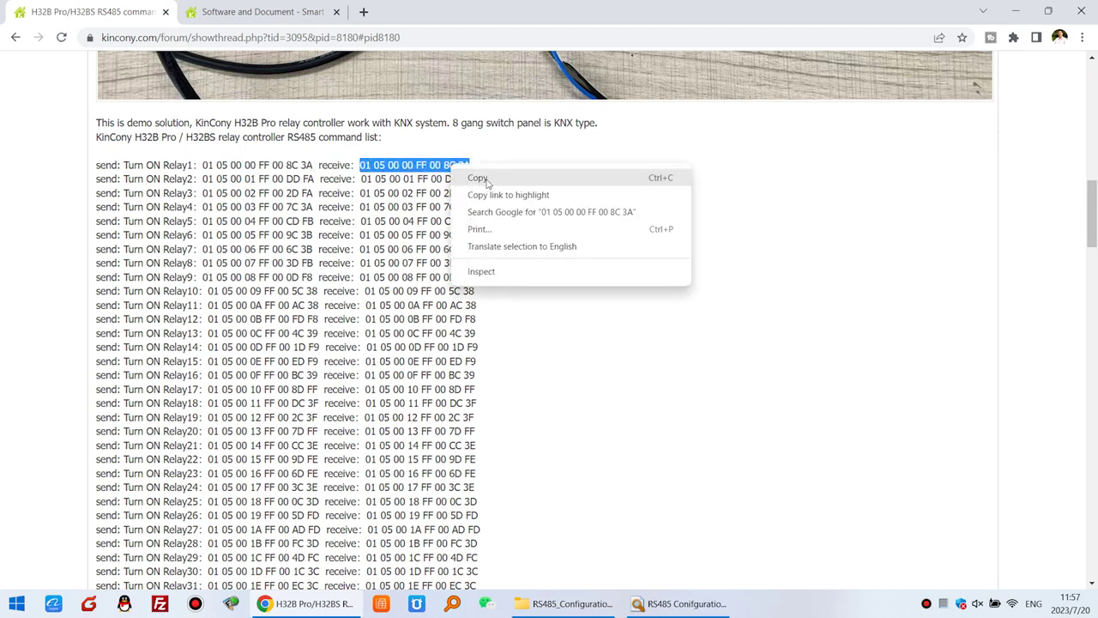
pyautogui.click(487, 181)
pyautogui.click(680, 603)
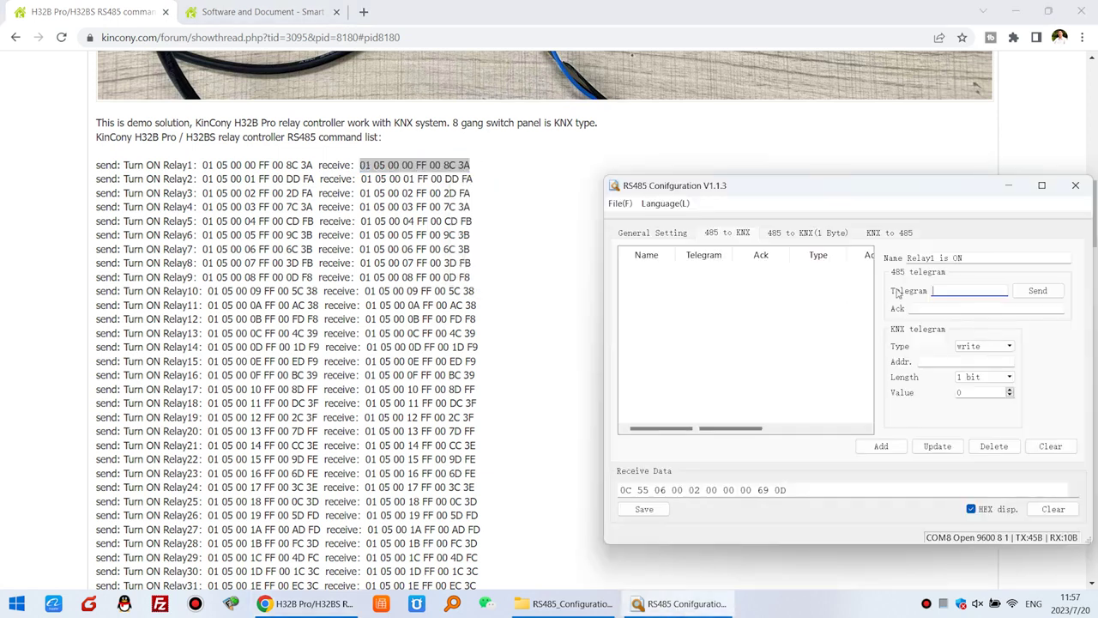
pyautogui.rightClick(951, 290)
pyautogui.click(995, 359)
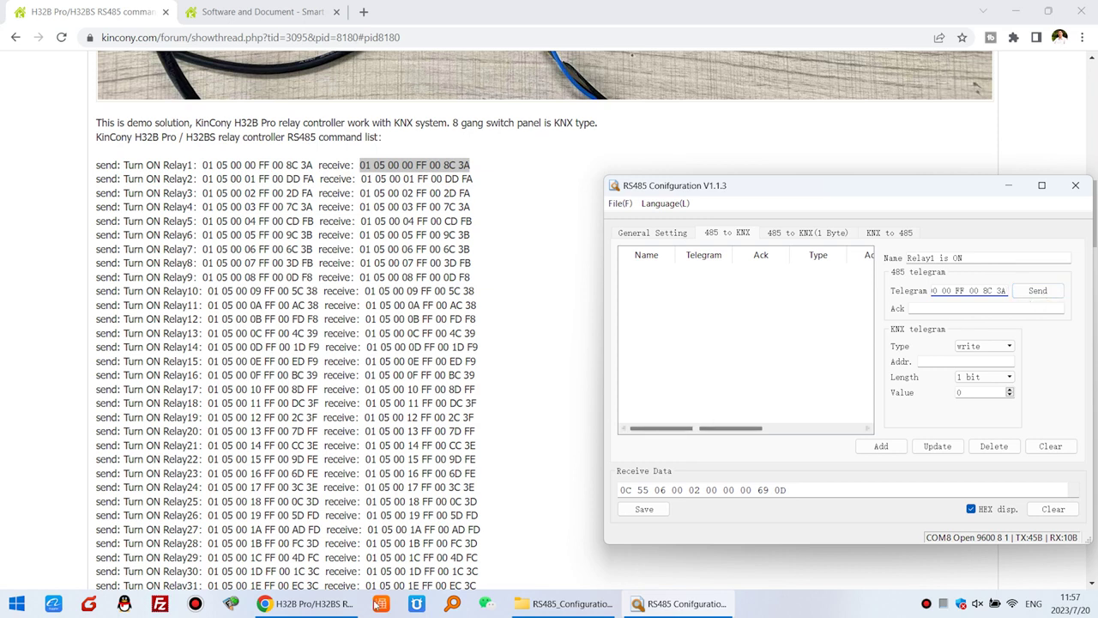
# Step: Launch ETS5 and show the bus Group Monitor
pyautogui.click(15, 605)
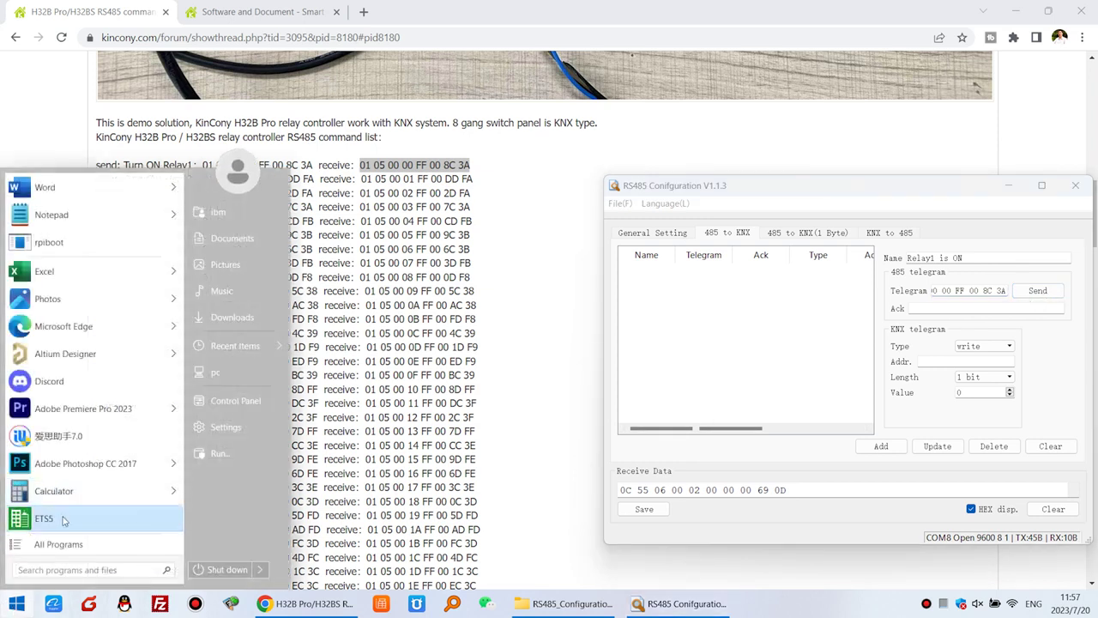
pyautogui.click(63, 520)
pyautogui.click(113, 60)
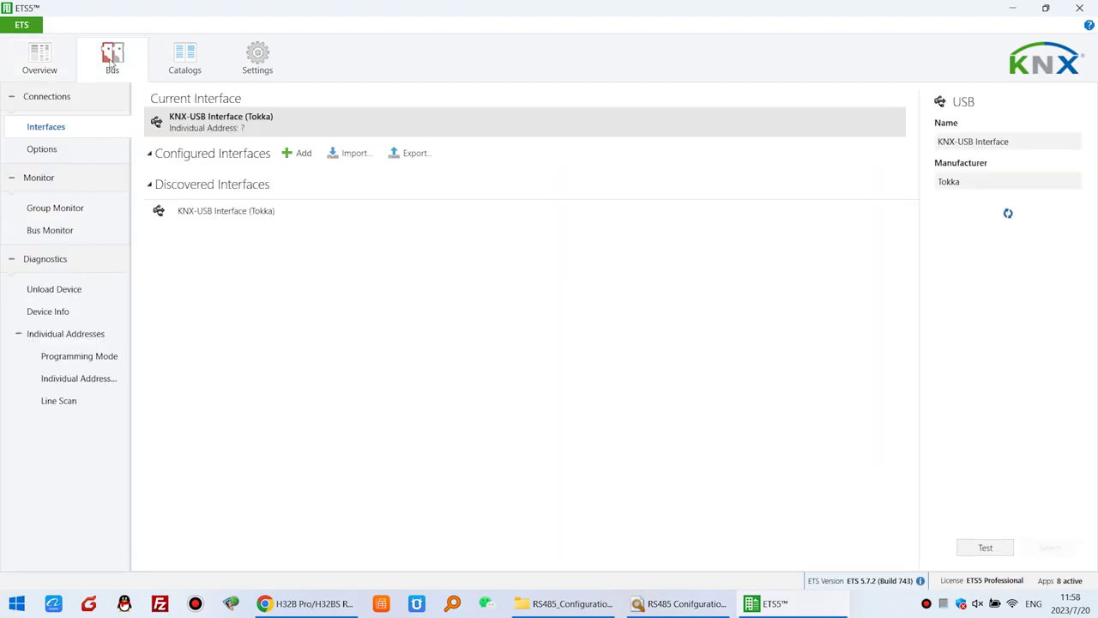
pyautogui.click(74, 210)
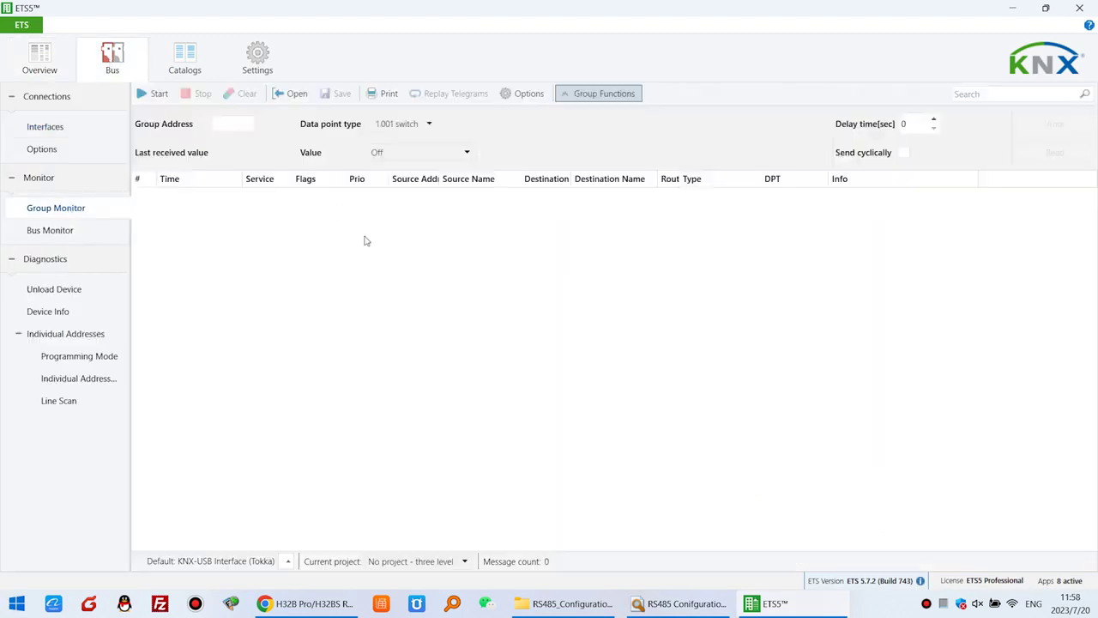
# Step: Back in RS485 Configuration, set the KNX address to 1/2/1 and value to 1 as in the forum example, and add the Relay1 is ON entry
pyautogui.click(678, 605)
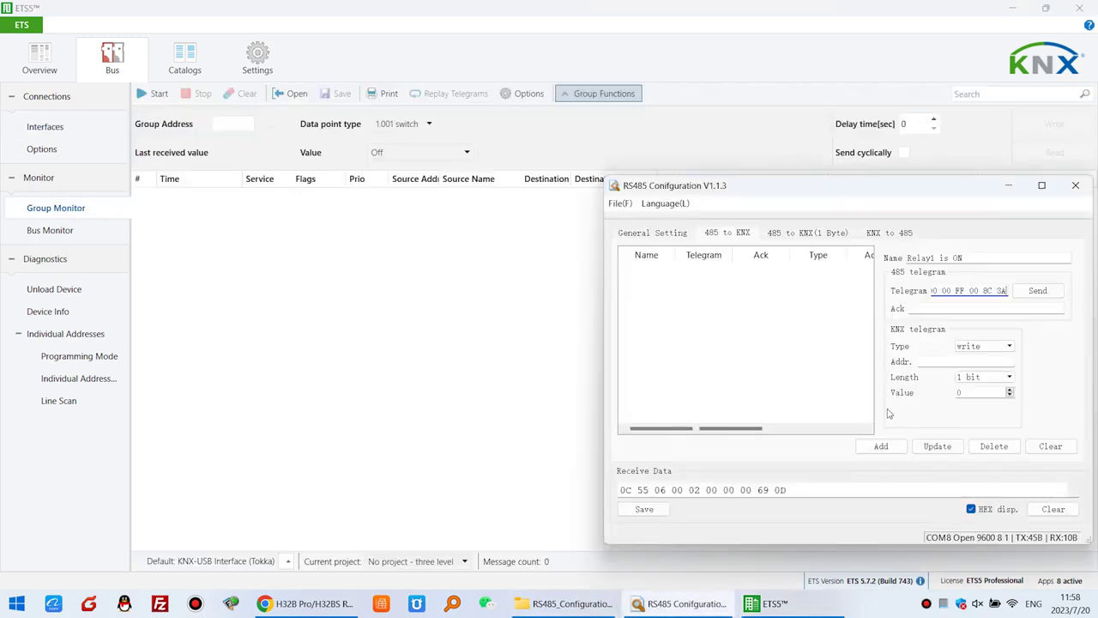
pyautogui.click(938, 361)
pyautogui.click(308, 603)
pyautogui.scroll(-10, 816, 388)
pyautogui.scroll(-15, 815, 389)
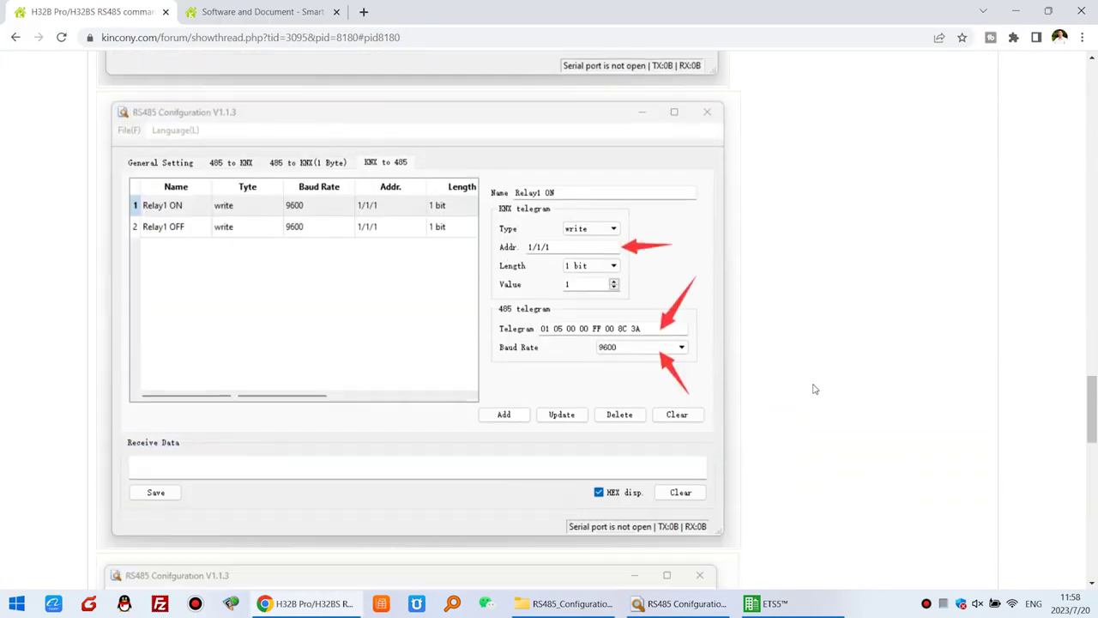
pyautogui.scroll(-1, 772, 403)
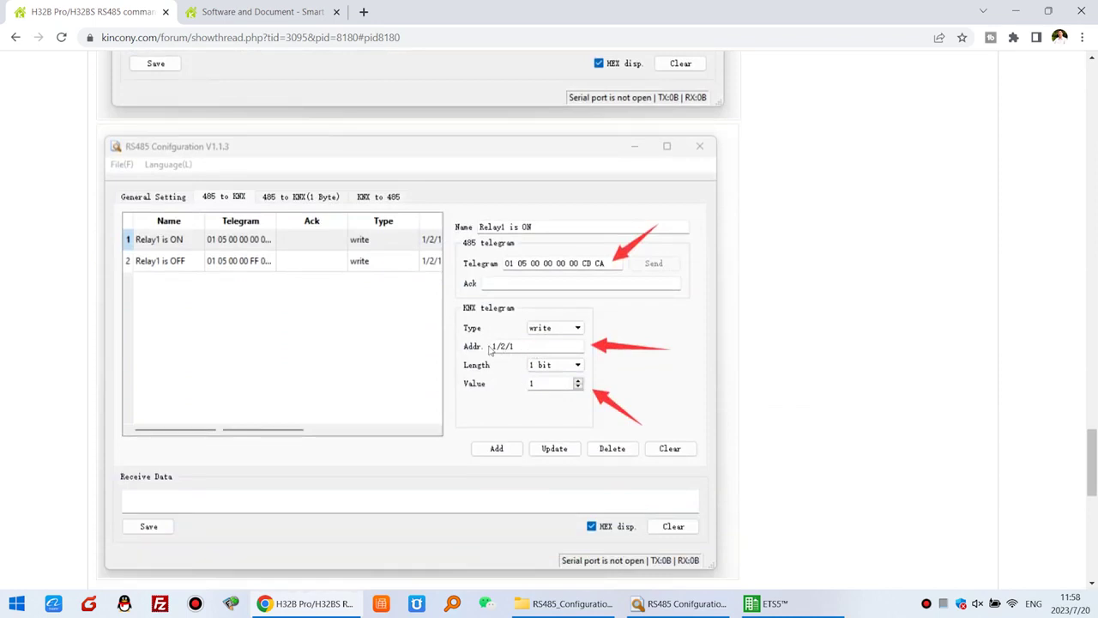
pyautogui.click(682, 603)
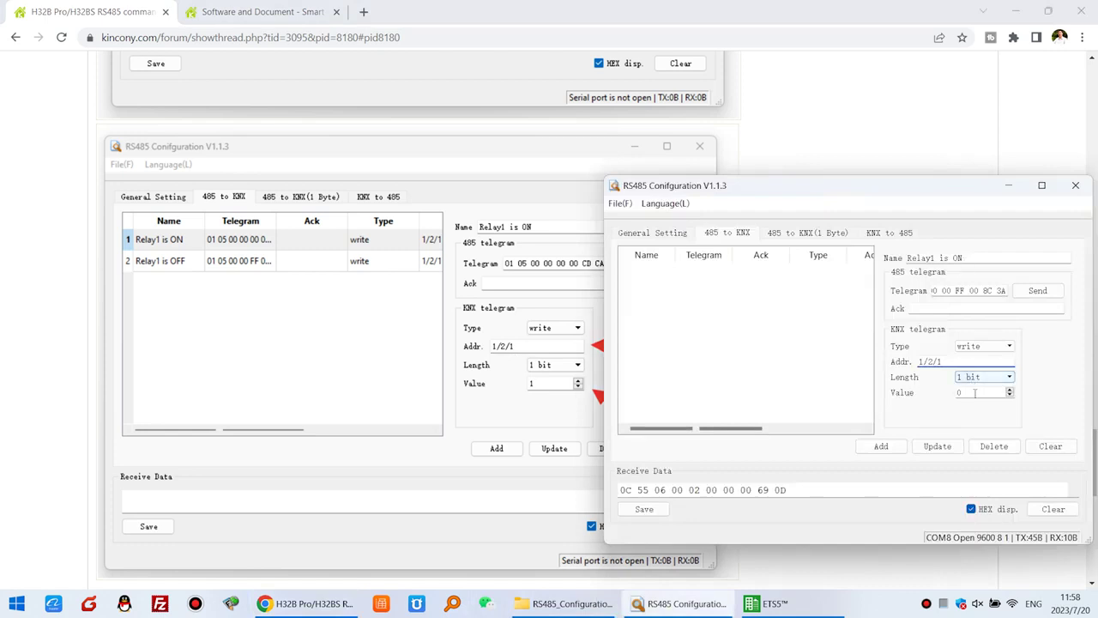
pyautogui.click(1010, 388)
pyautogui.click(880, 446)
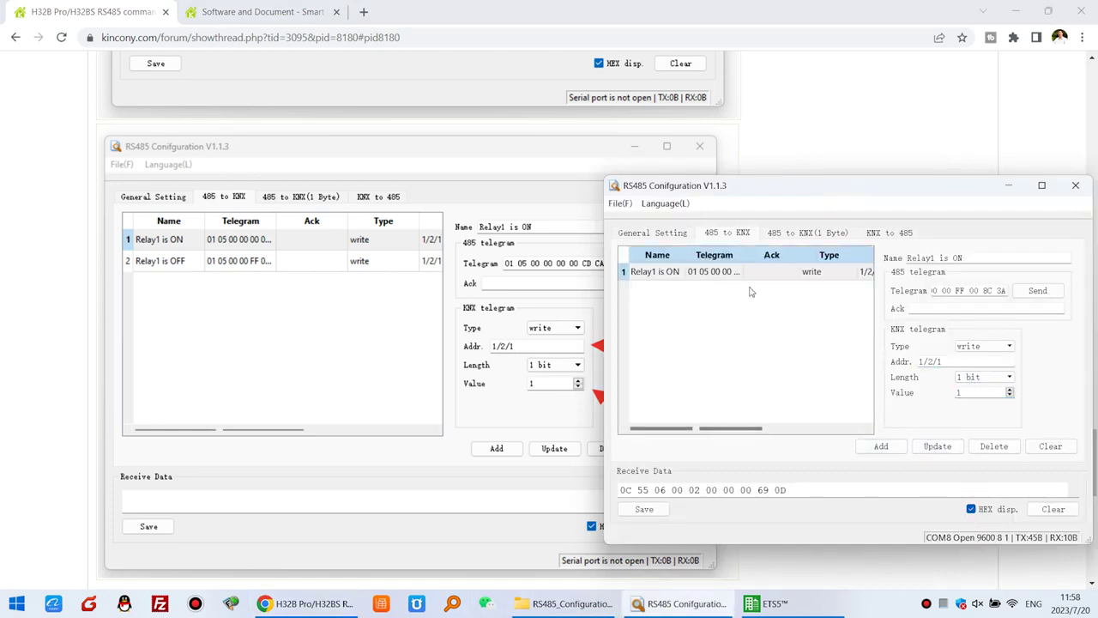
# Step: Move the RS485 Configuration window aside, switch to ETS5, restore it to a smaller window and start the Group Monitor
pyautogui.moveTo(935, 194); pyautogui.dragTo(360, 195)
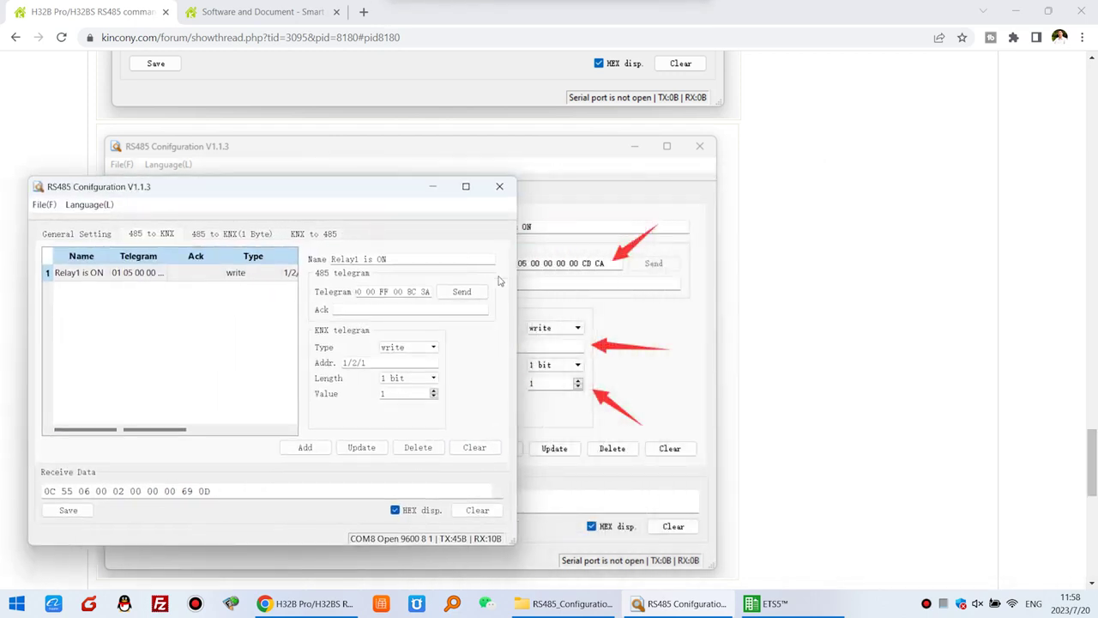
pyautogui.click(777, 604)
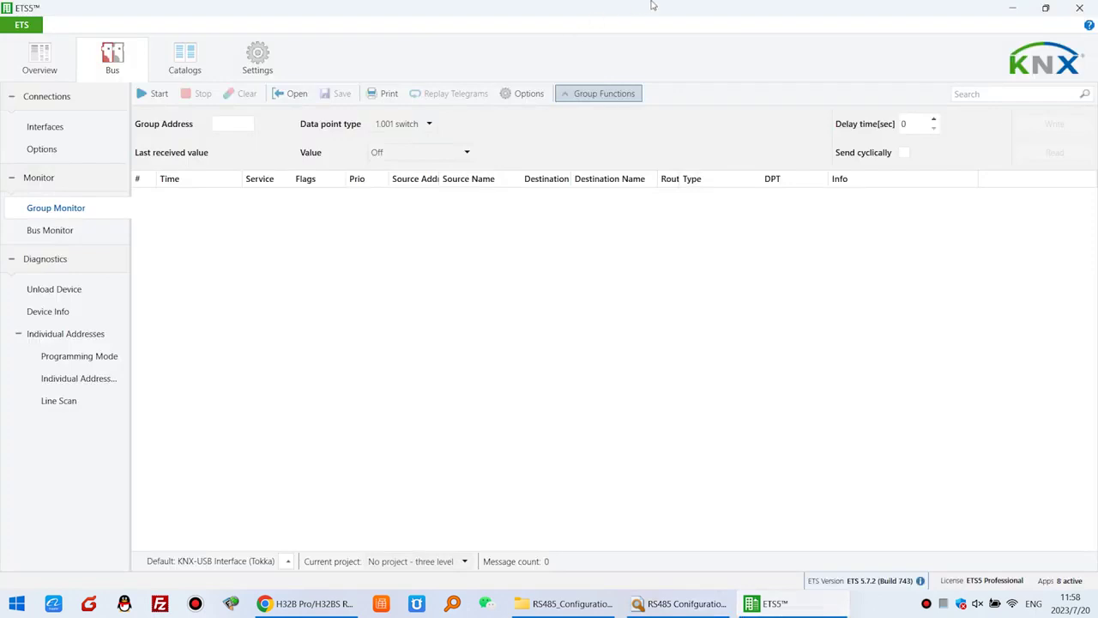
pyautogui.click(1045, 8)
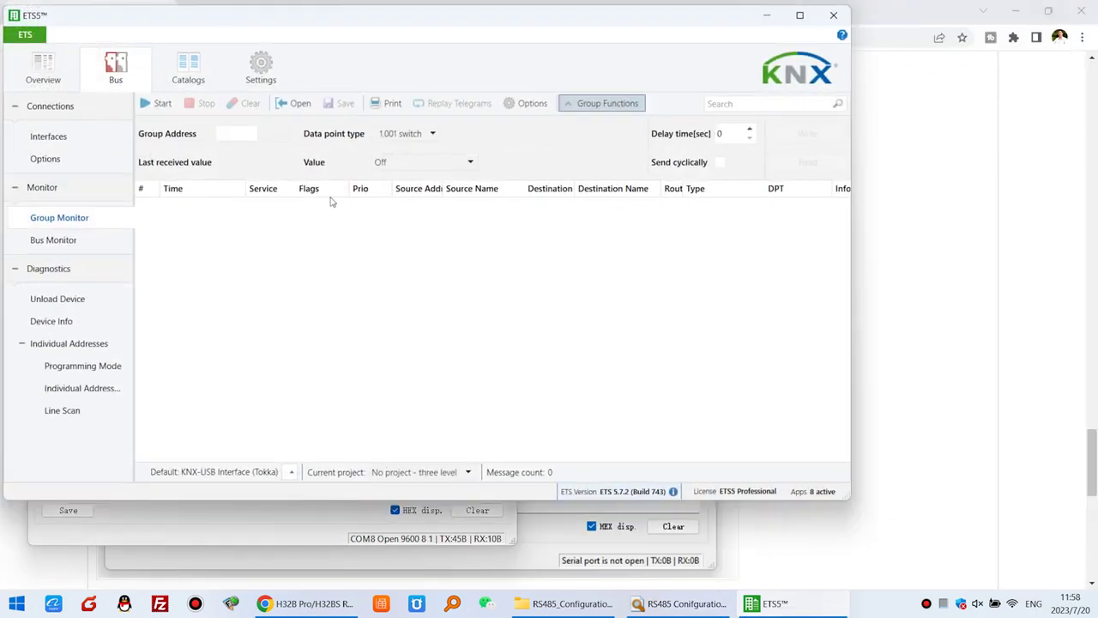
pyautogui.click(162, 104)
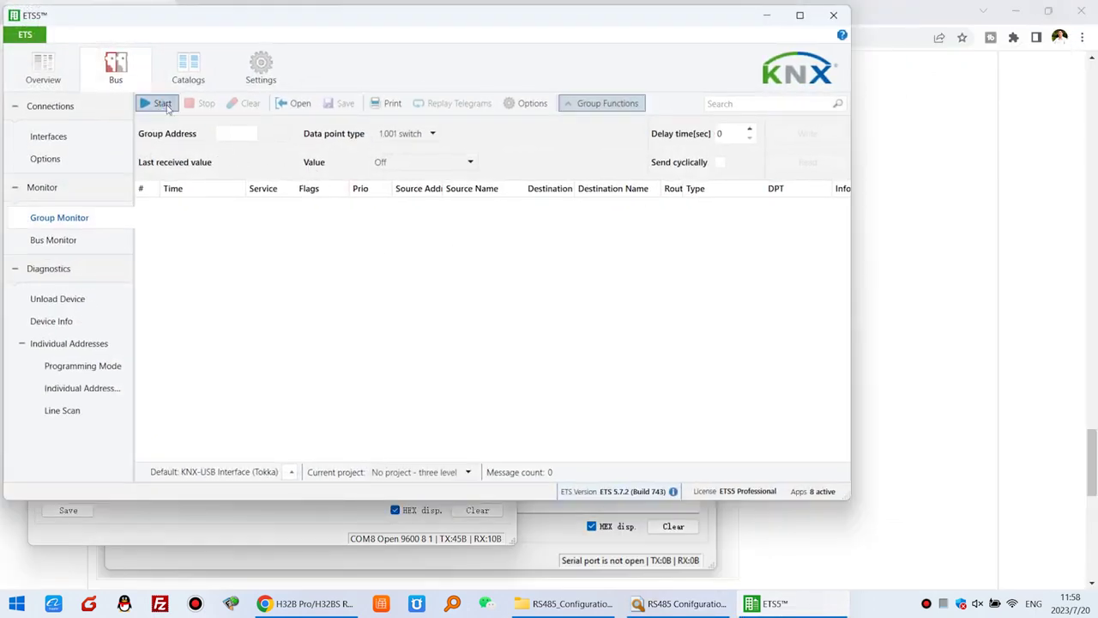
# Step: Stop the Group Monitor, set its group address to 1/2/1 and start monitoring again
pyautogui.click(203, 104)
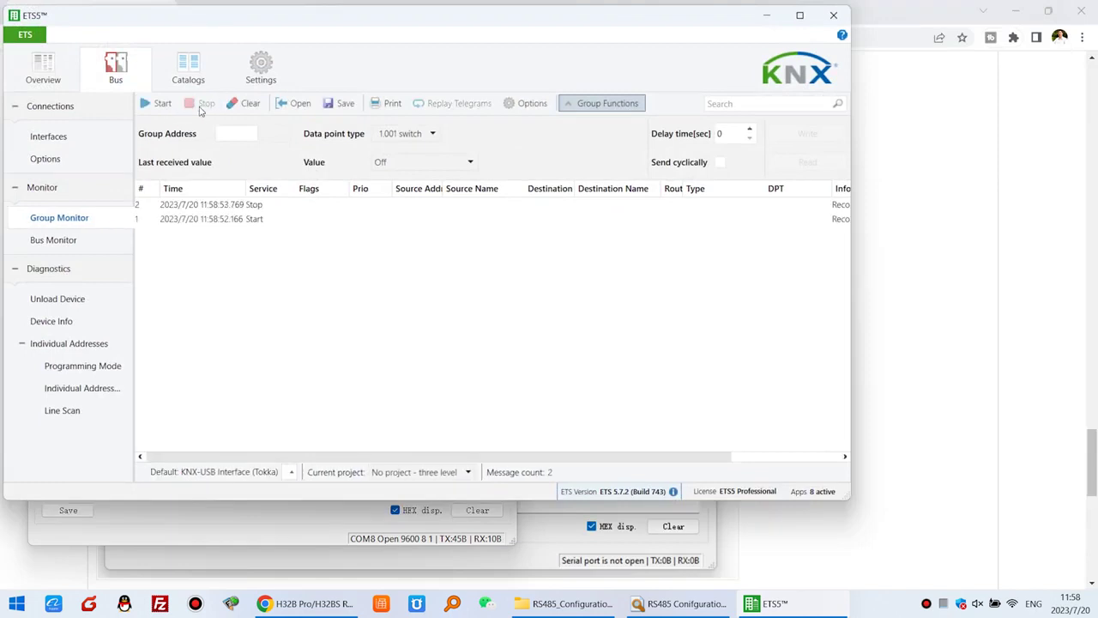
pyautogui.click(219, 135)
pyautogui.write('1/')
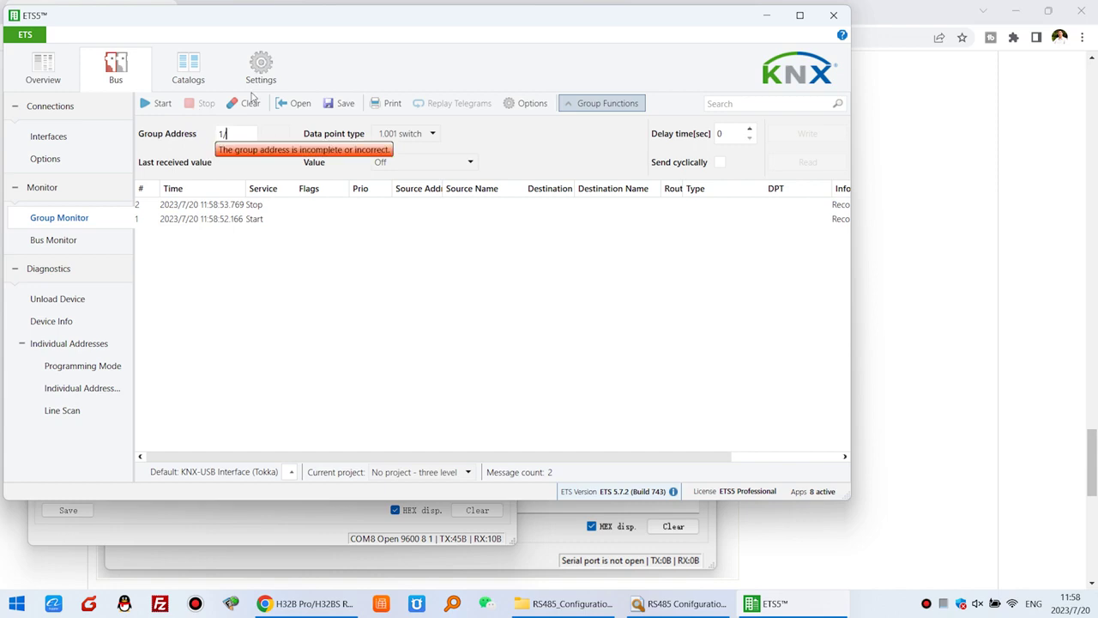
pyautogui.write('2/1')
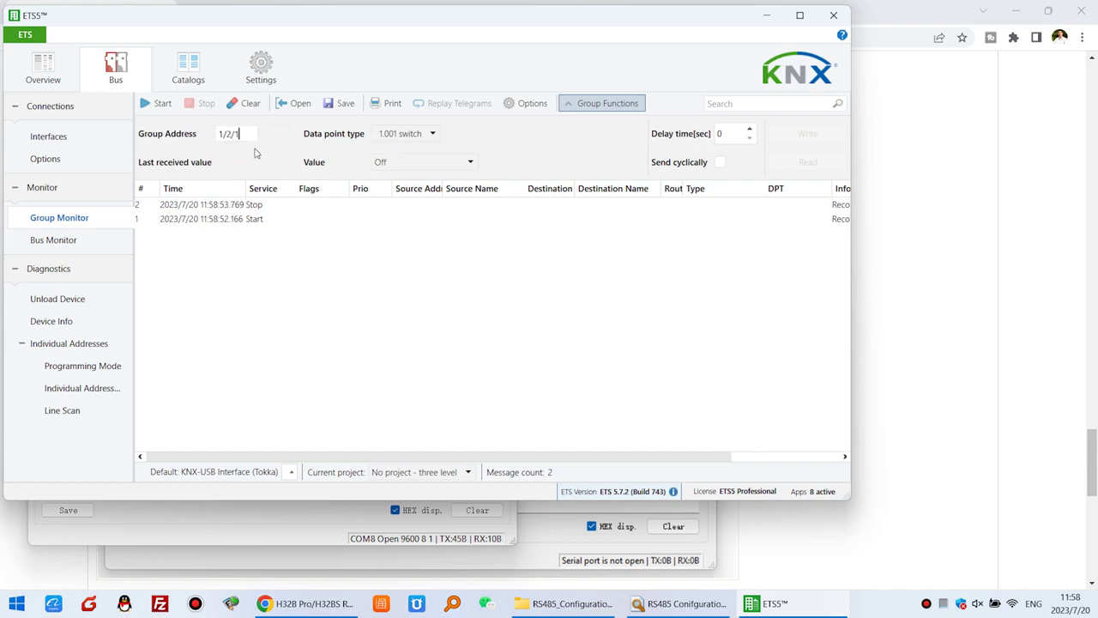
pyautogui.click(162, 104)
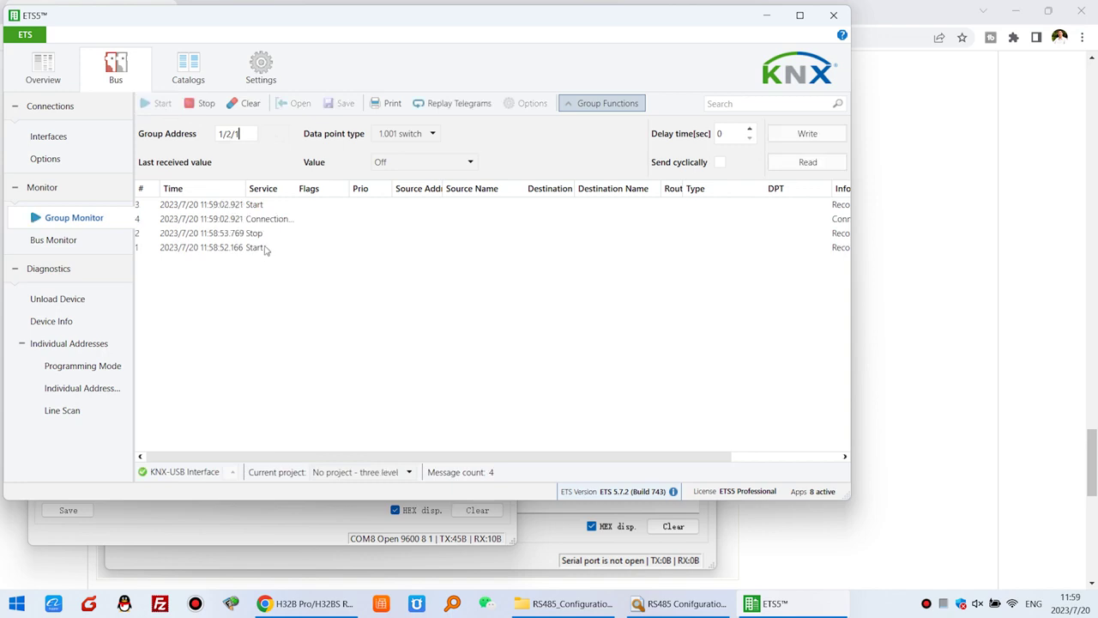
# Step: Switch to RS485 Configuration, move its window beside the Group Monitor and send the Relay1 is ON telegram
pyautogui.click(679, 604)
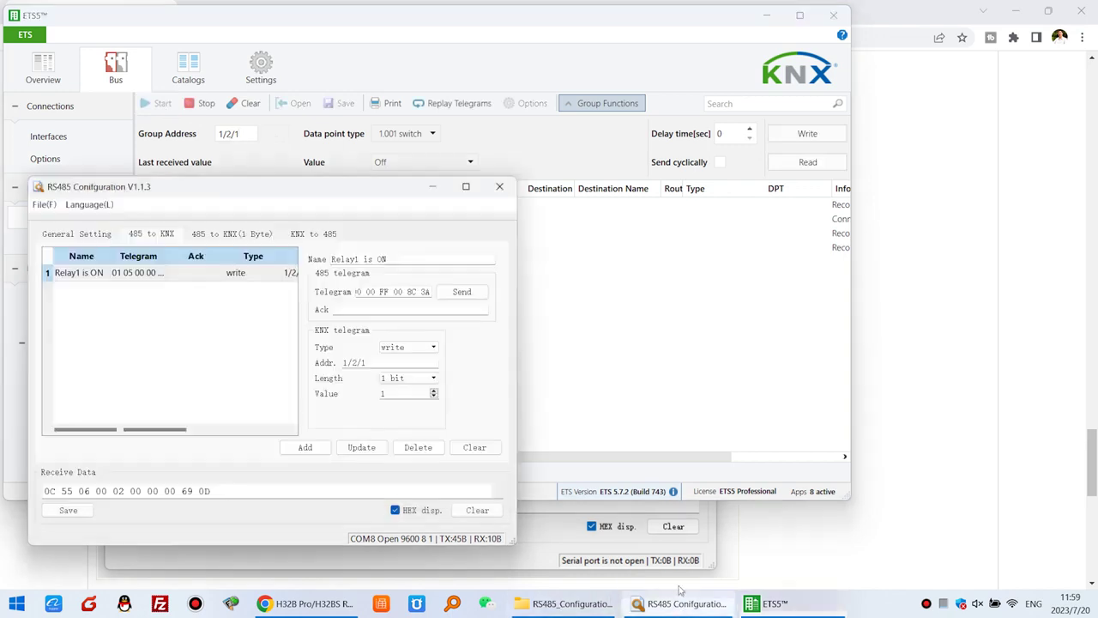
pyautogui.moveTo(360, 197); pyautogui.dragTo(921, 238)
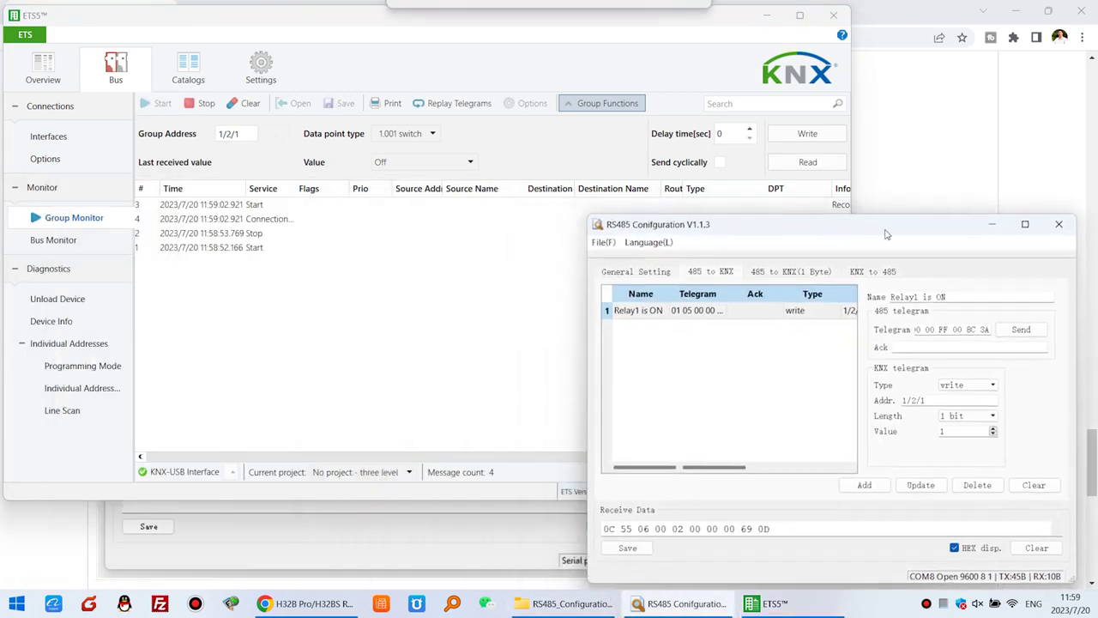
pyautogui.click(1028, 333)
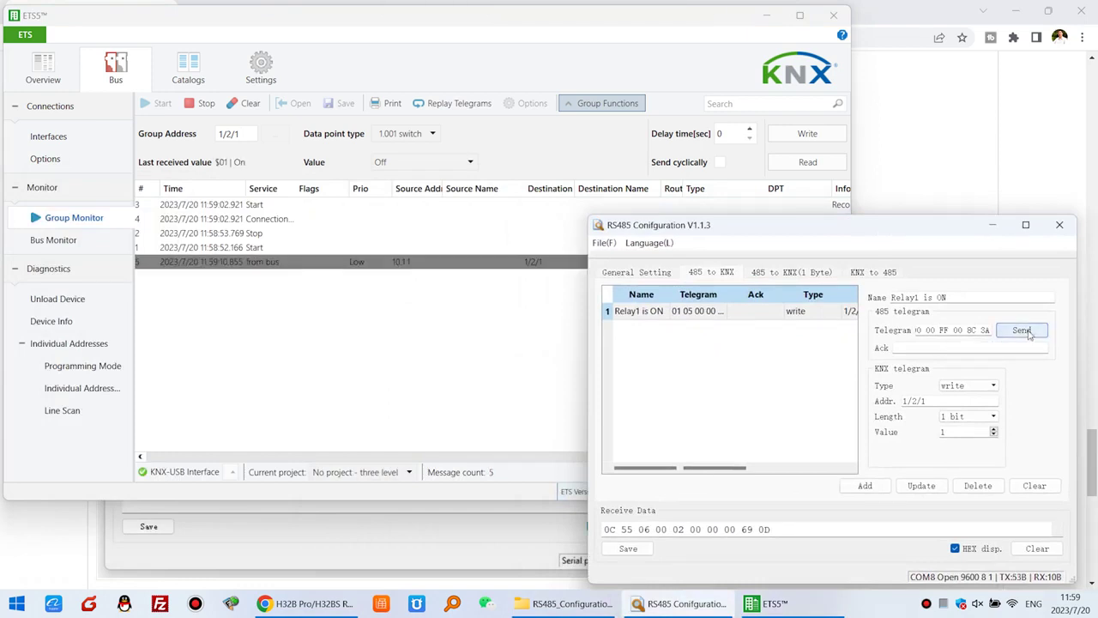
# Step: Examine the 1/2/1 telegram's details in the ETS5 Group Monitor, and narrow the ETS5 window so RS485 Configuration fits alongside
pyautogui.click(279, 264)
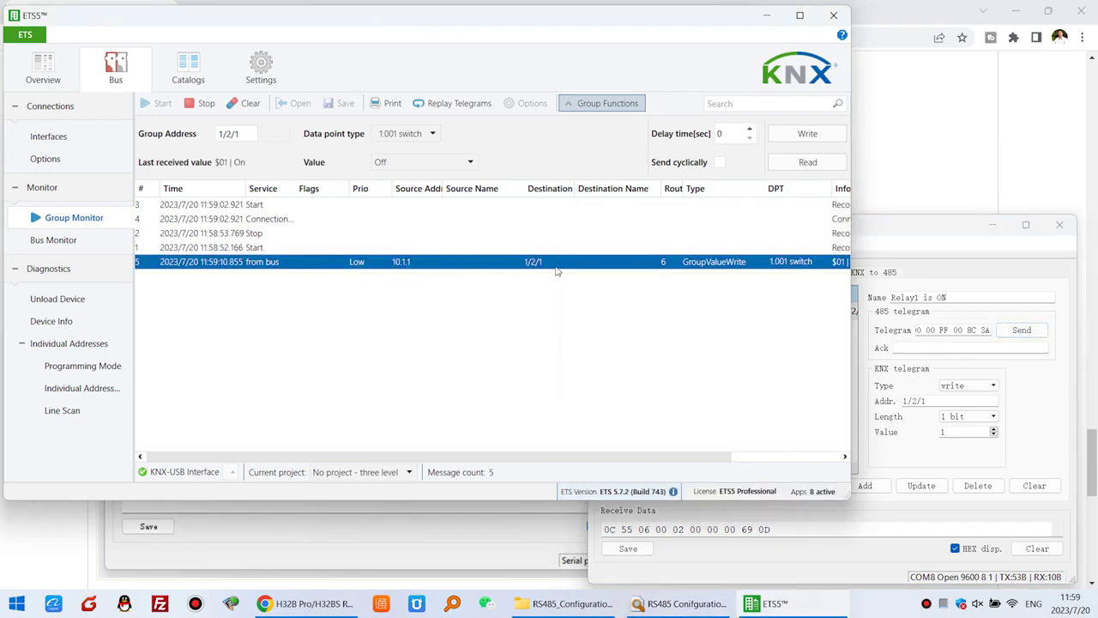
pyautogui.moveTo(735, 454); pyautogui.dragTo(828, 456)
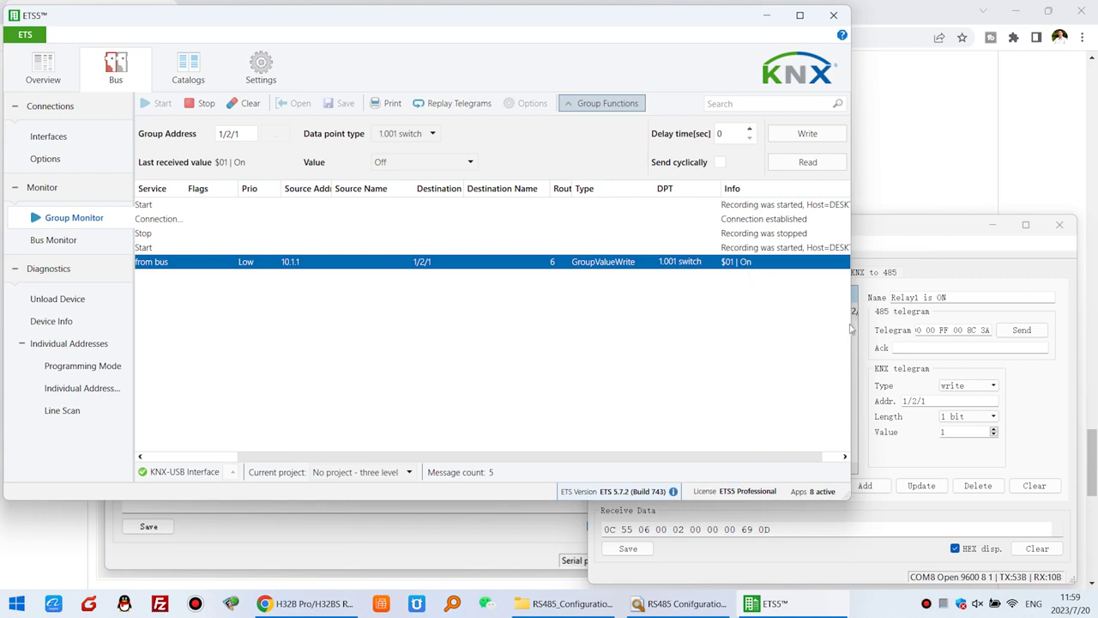
pyautogui.moveTo(851, 357); pyautogui.dragTo(772, 357)
pyautogui.click(879, 233)
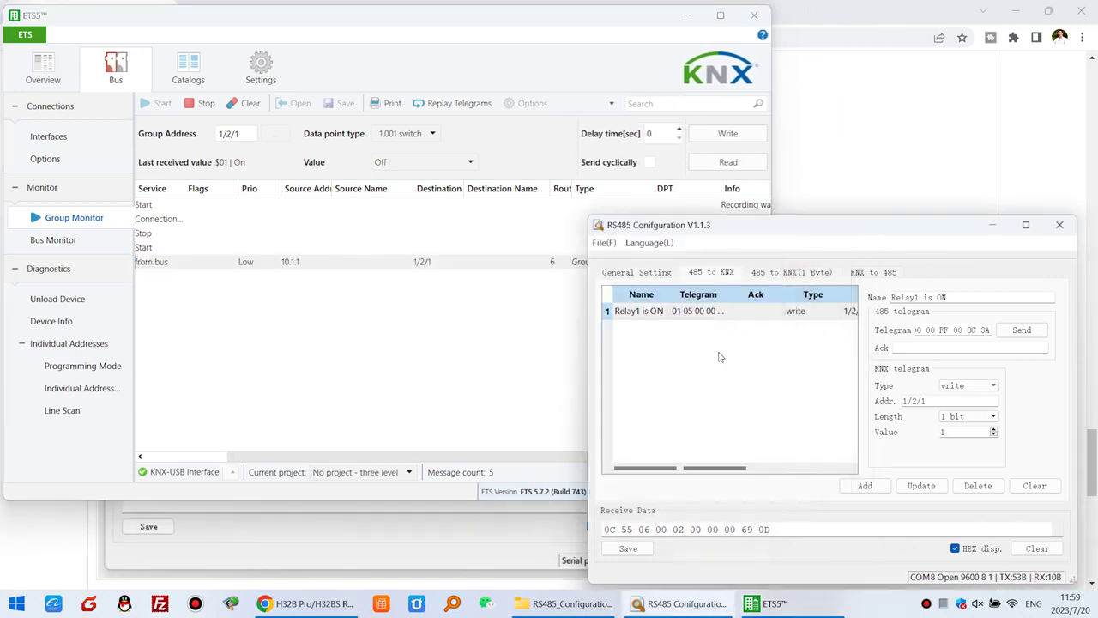
# Step: Empty the 485 telegram and set the entry name to Relay1 is OFF
pyautogui.tripleClick(935, 331)
pyautogui.press('BackSpace')
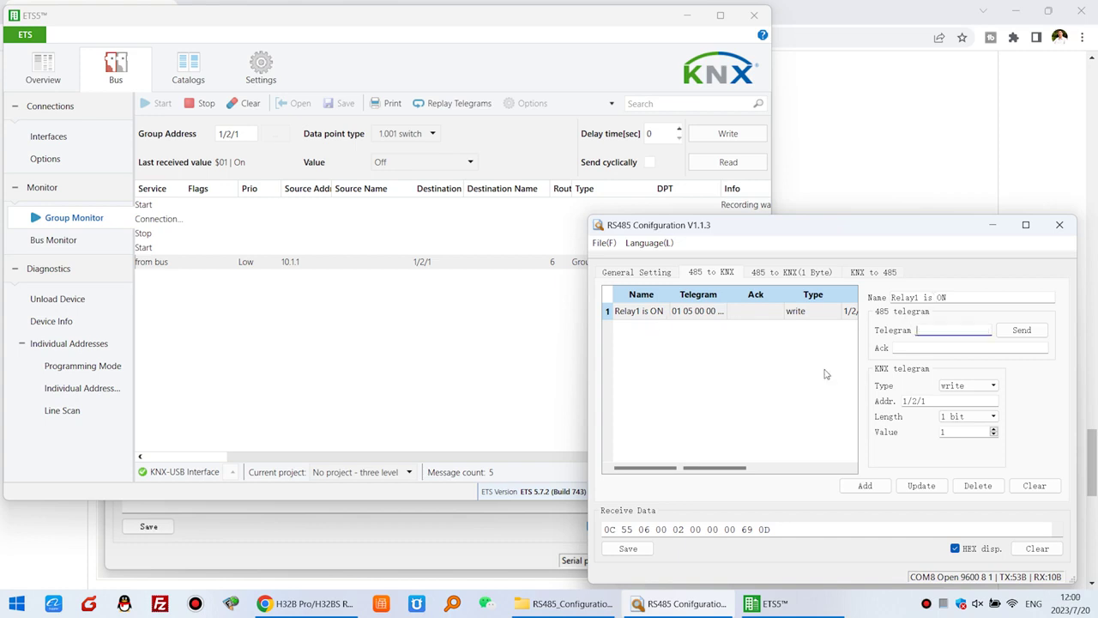
pyautogui.click(959, 297)
pyautogui.click(305, 603)
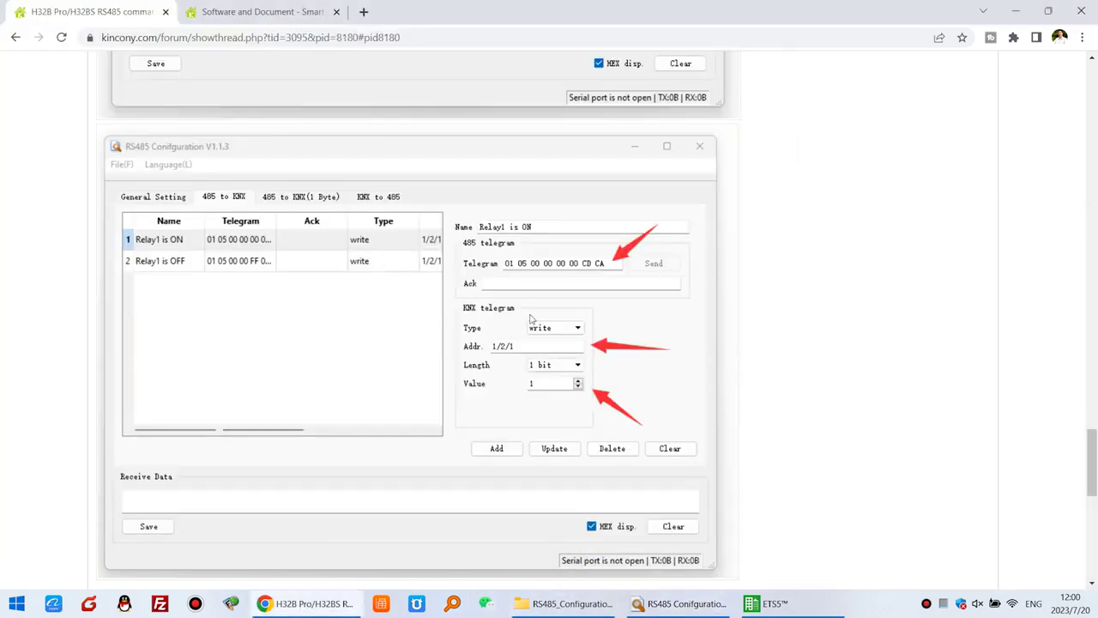
pyautogui.scroll(4, 842, 384)
pyautogui.scroll(15, 842, 385)
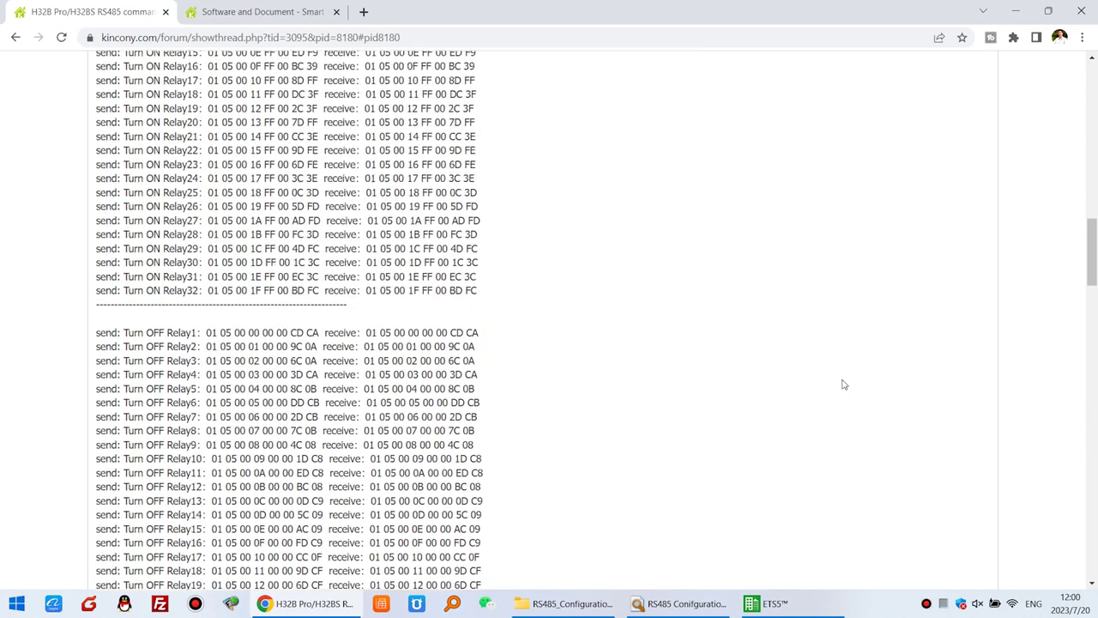
pyautogui.moveTo(211, 356); pyautogui.dragTo(292, 357)
pyautogui.click(369, 349)
pyautogui.moveTo(369, 356); pyautogui.dragTo(479, 355)
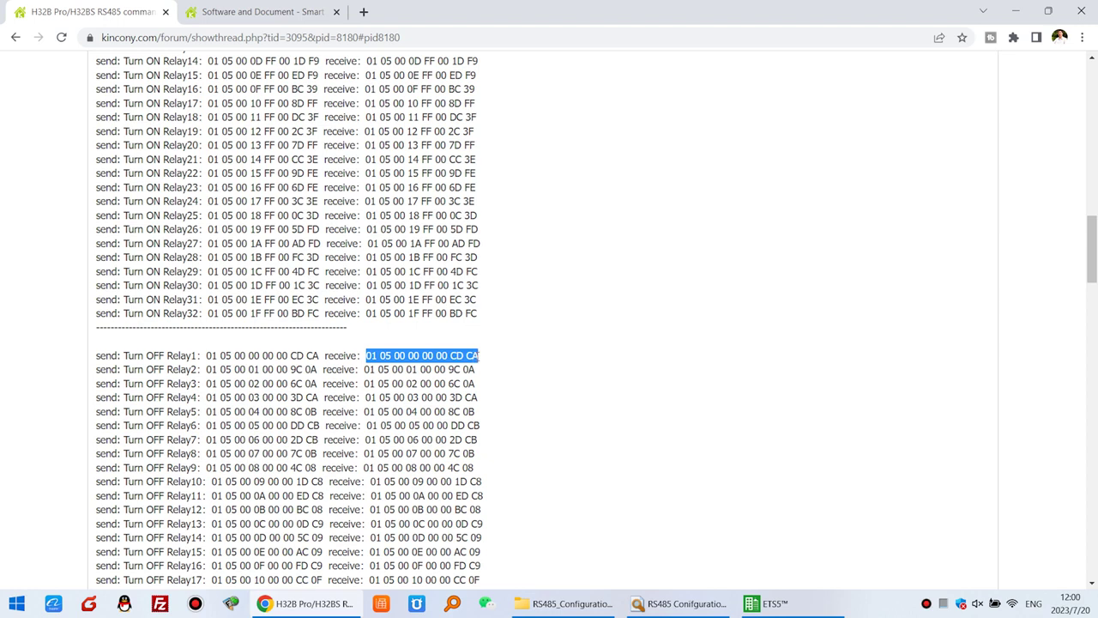
pyautogui.rightClick(460, 355)
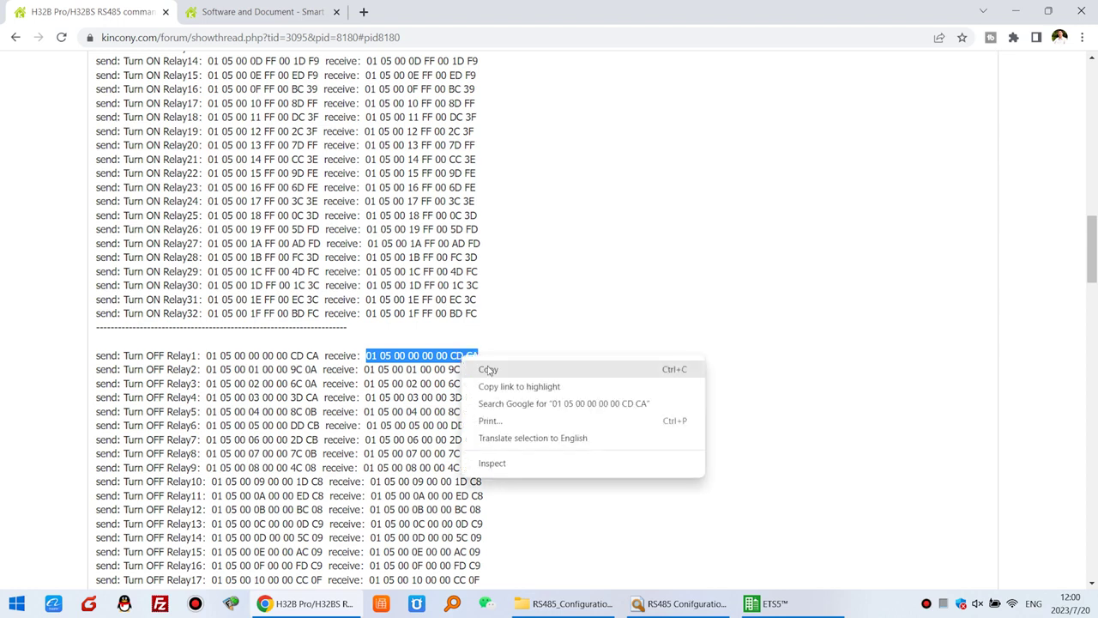
pyautogui.click(485, 364)
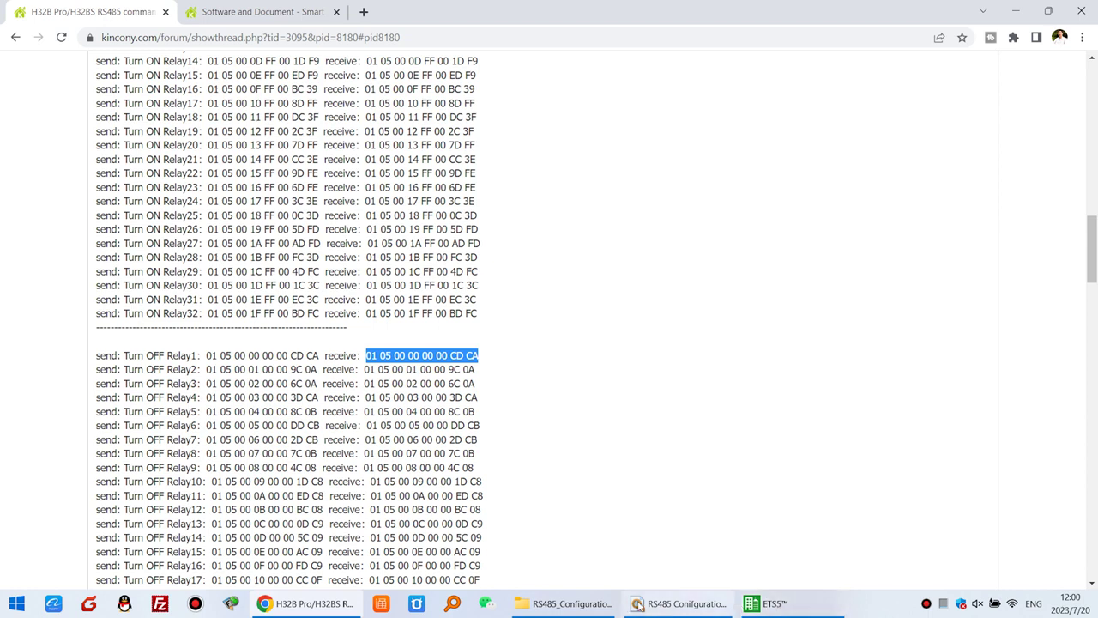
pyautogui.click(725, 604)
pyautogui.click(764, 604)
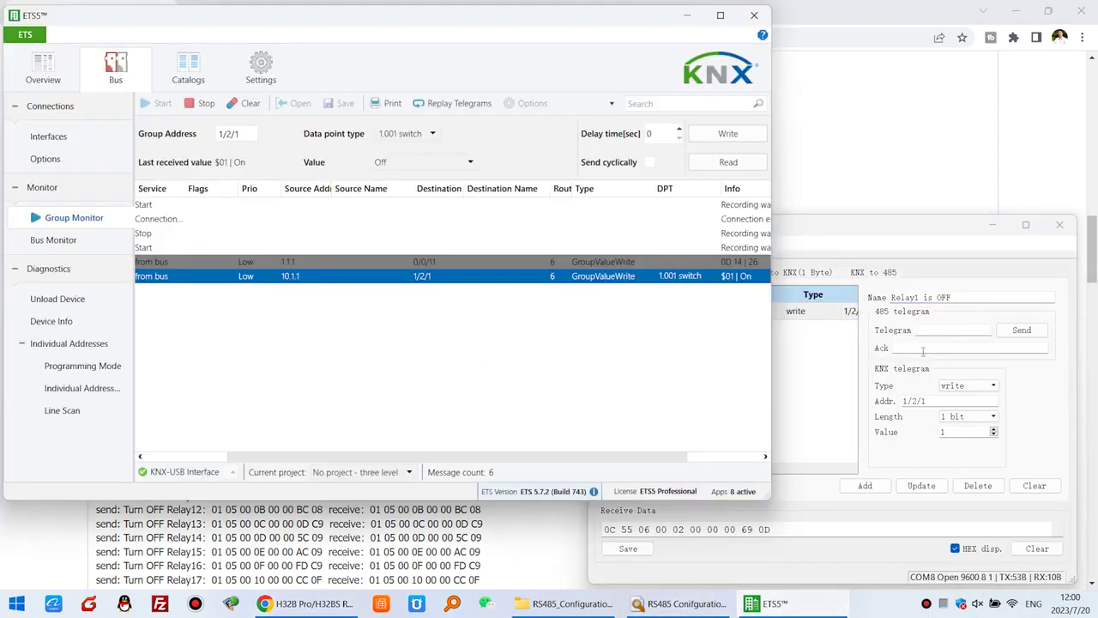
pyautogui.click(941, 333)
pyautogui.hotkey('ctrl', 'v')
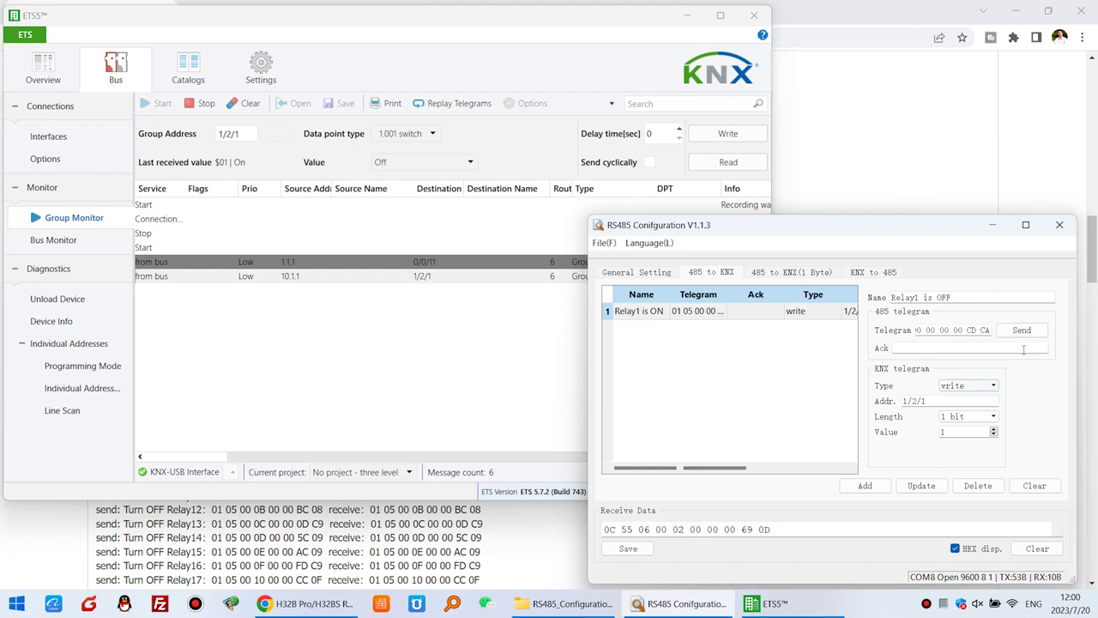
# Step: Set the KNX value to 0, send the Relay1 is OFF telegram and inspect it in the Group Monitor
pyautogui.click(994, 436)
pyautogui.click(1023, 332)
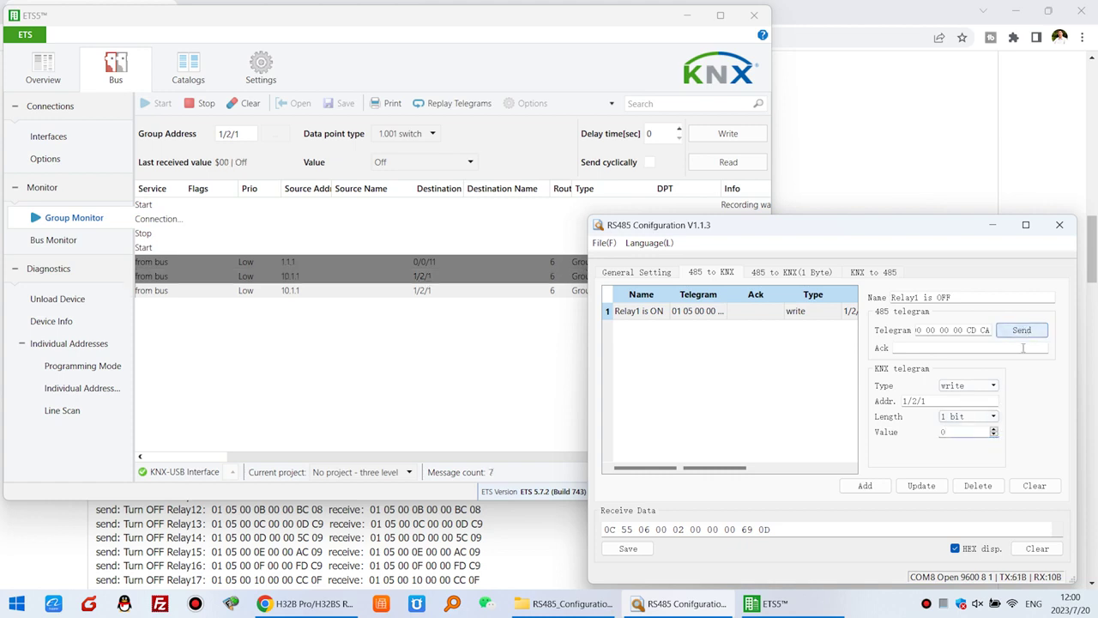
pyautogui.click(437, 276)
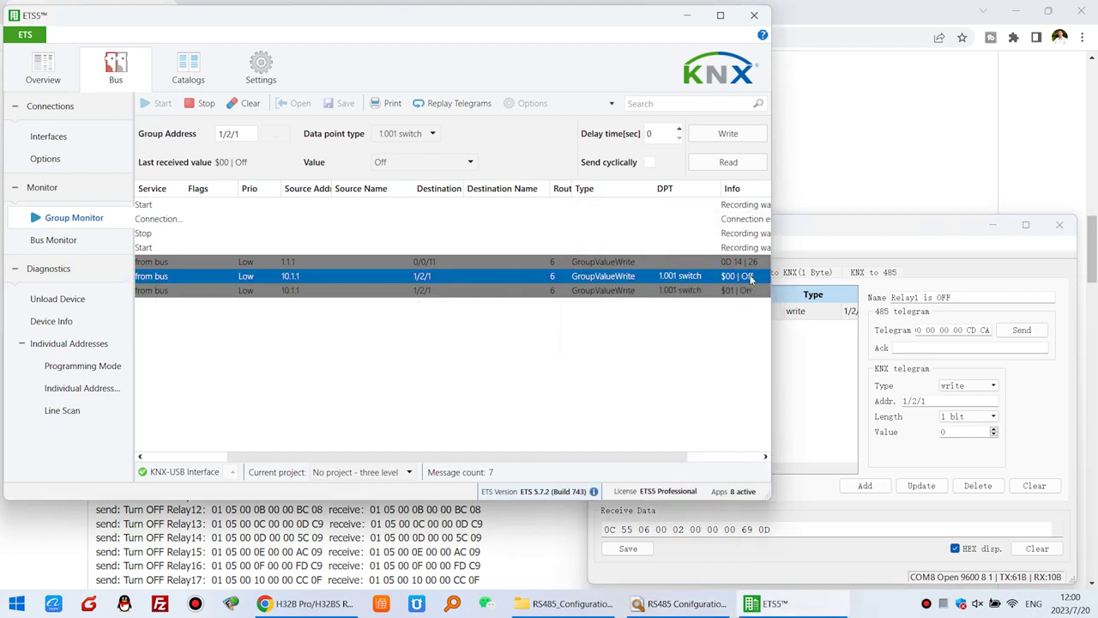
# Step: Add the Relay1 is OFF entry to the 485 to KNX list
pyautogui.click(924, 325)
pyautogui.click(1034, 335)
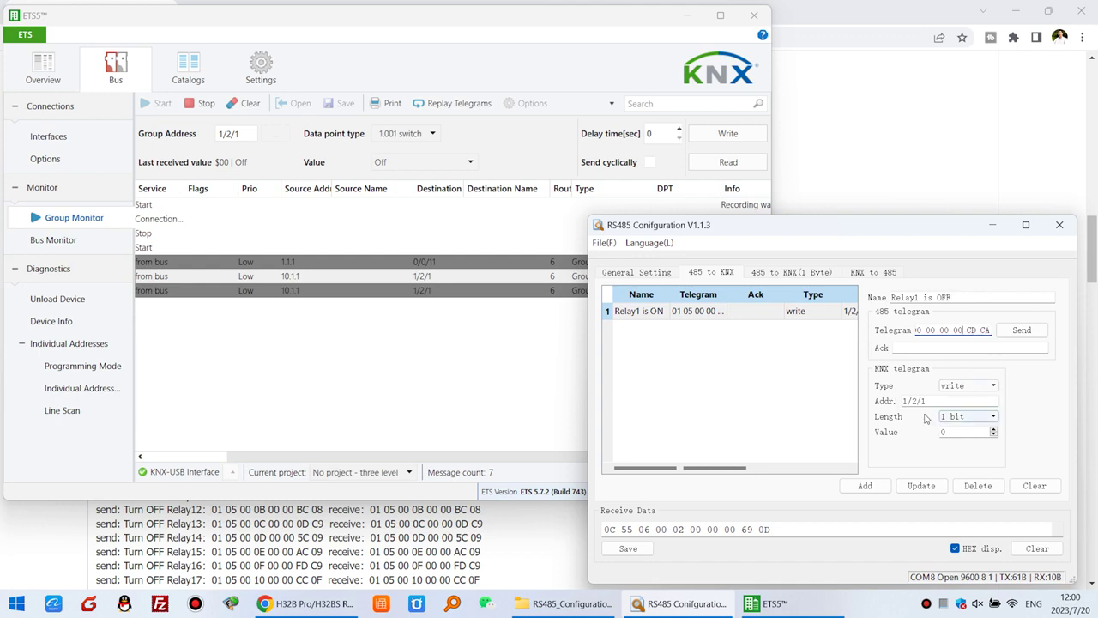
pyautogui.click(876, 491)
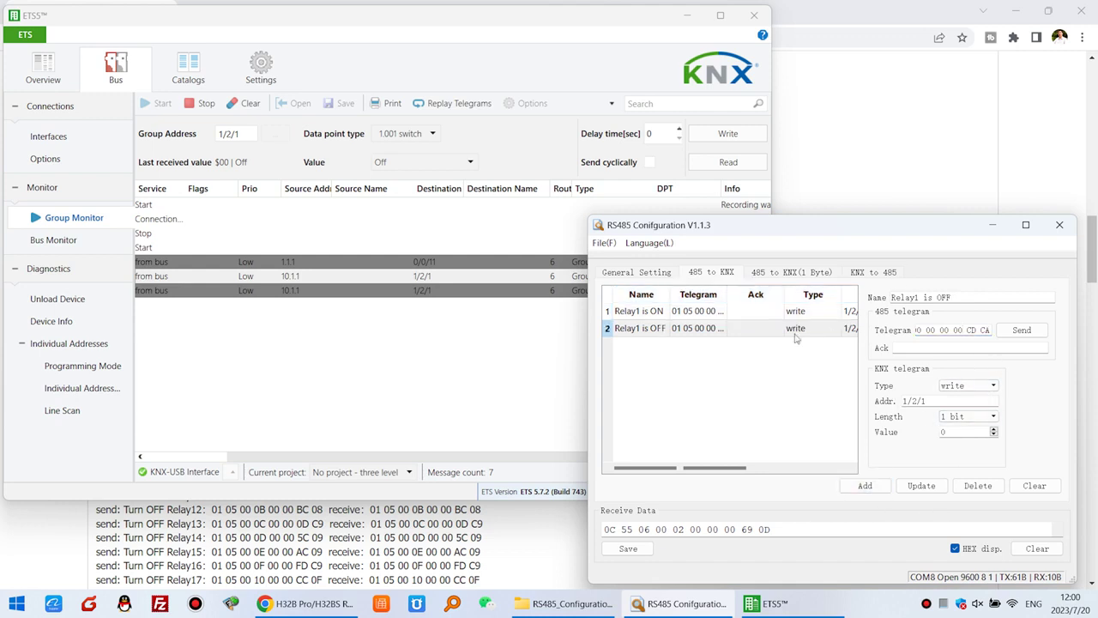
# Step: Review the Relay1 ON and OFF entries in the 485 to KNX and KNX to 485 lists
pyautogui.click(658, 335)
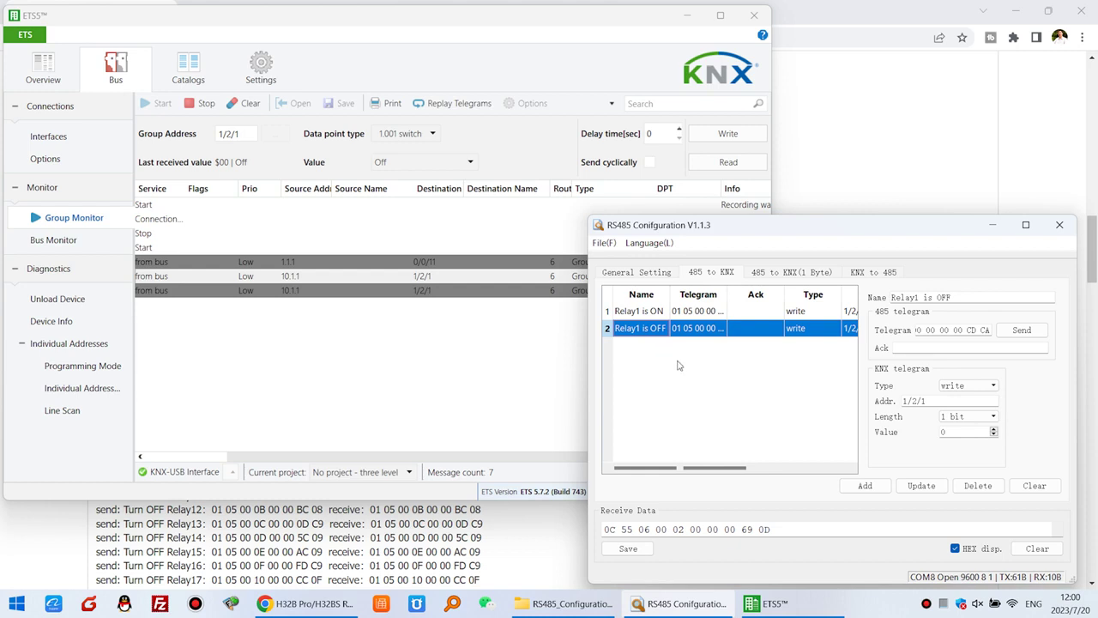
pyautogui.click(862, 278)
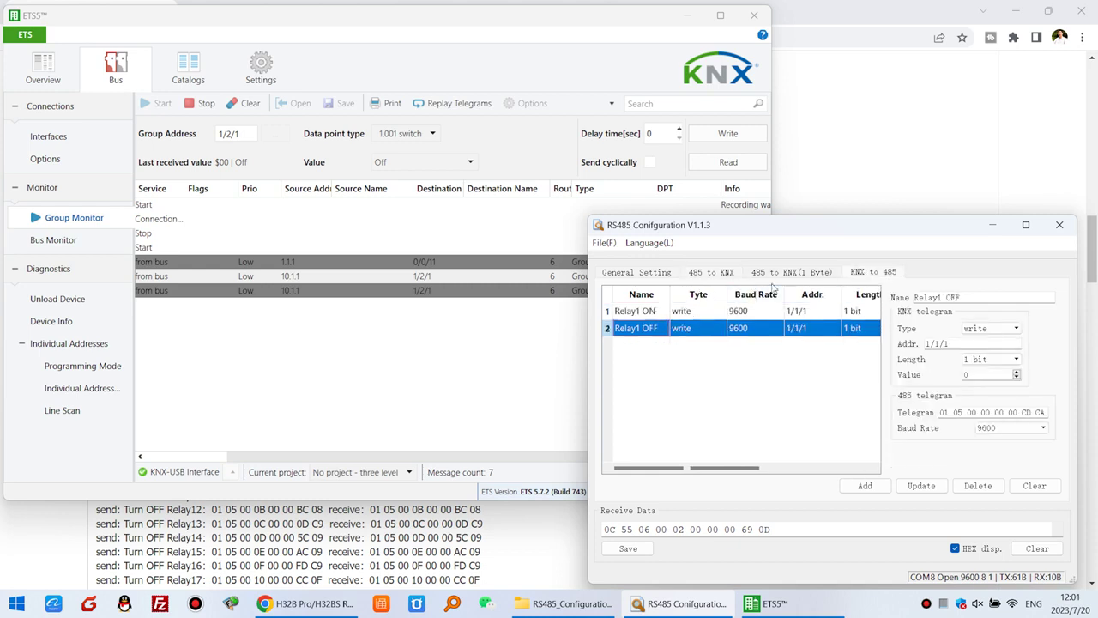
pyautogui.click(717, 273)
pyautogui.click(661, 314)
pyautogui.click(661, 330)
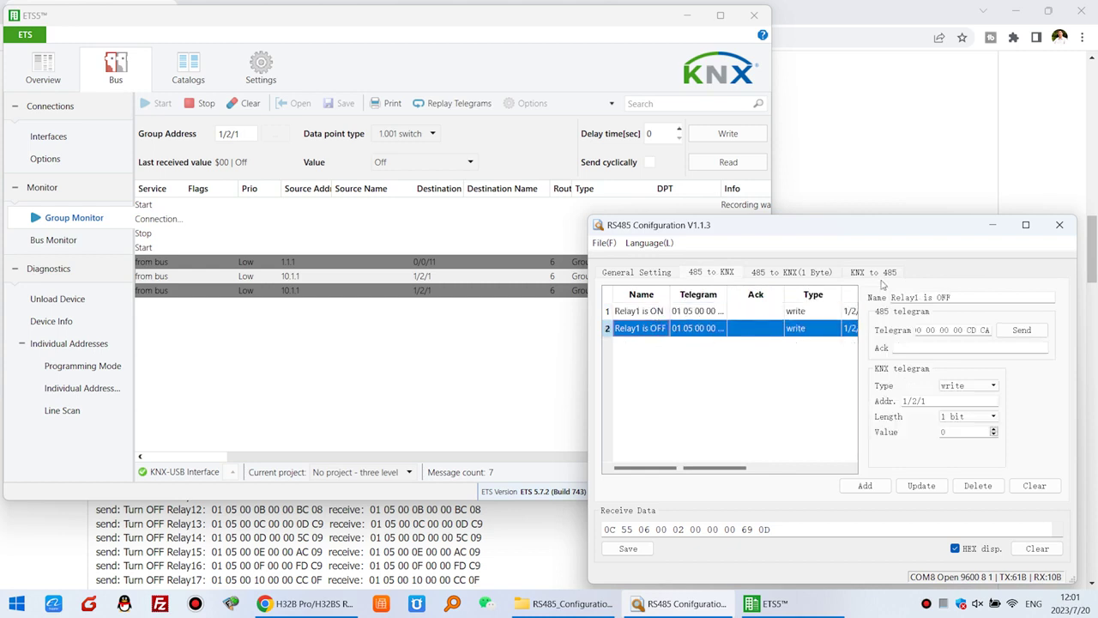
# Step: Put the converter into debug mode and apply the serial configuration at 2400 baud
pyautogui.click(663, 275)
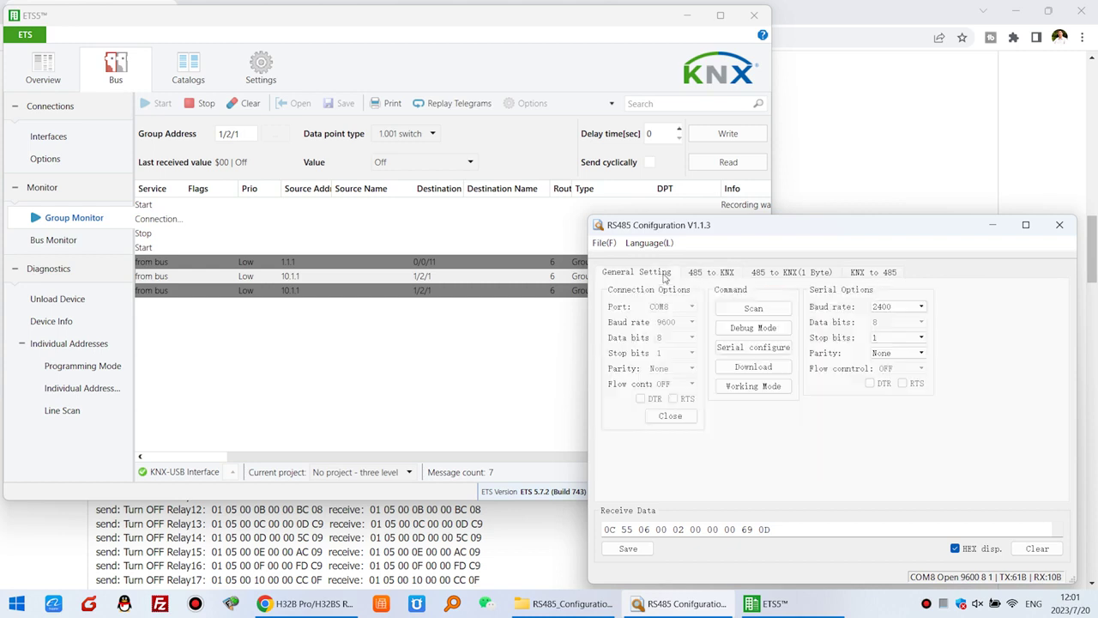
pyautogui.click(770, 331)
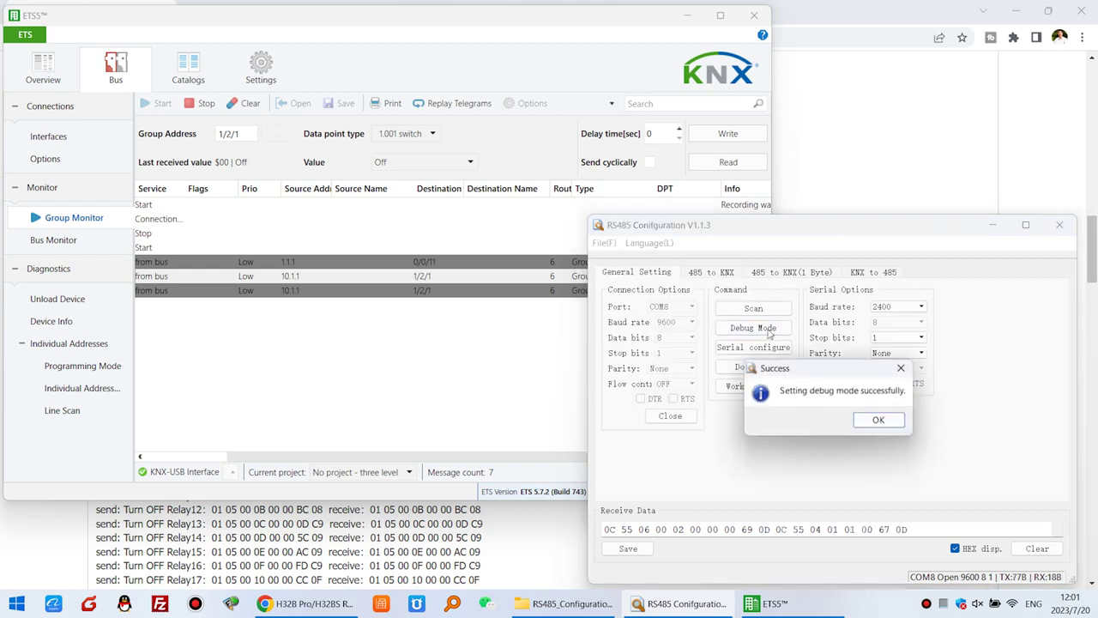
pyautogui.click(879, 420)
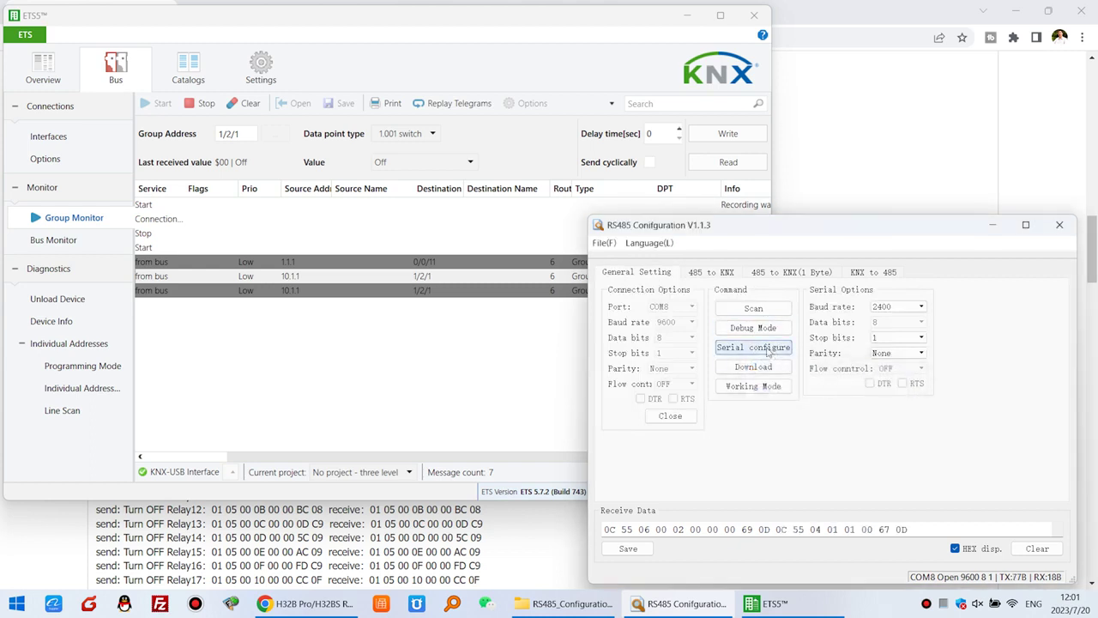
pyautogui.click(787, 348)
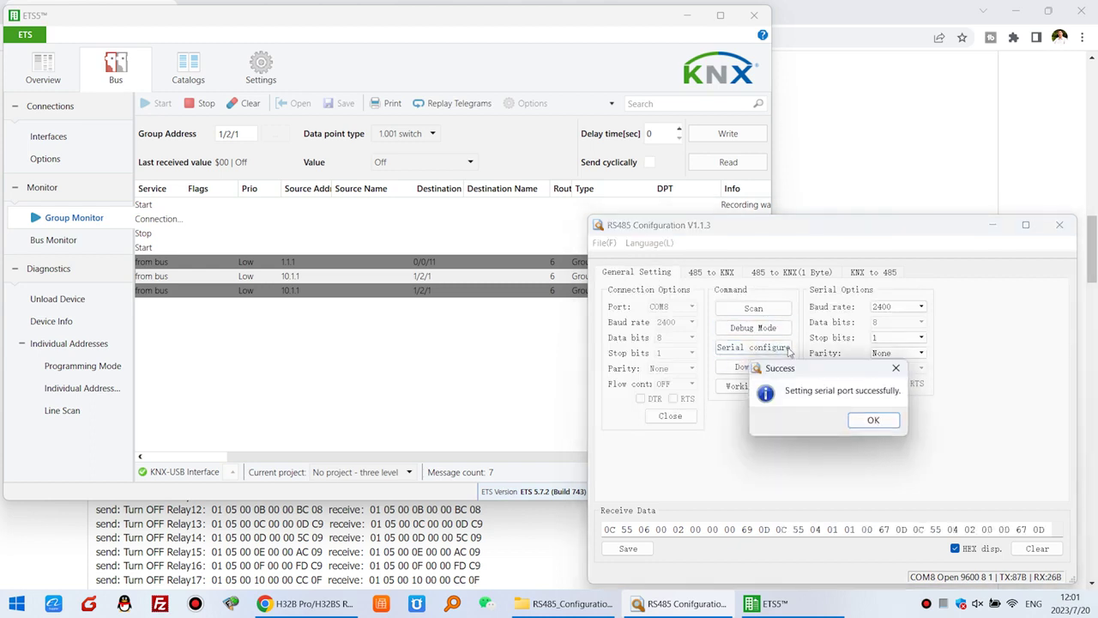
pyautogui.click(872, 420)
# Step: Download the configuration to the converter and switch it to working mode
pyautogui.click(753, 366)
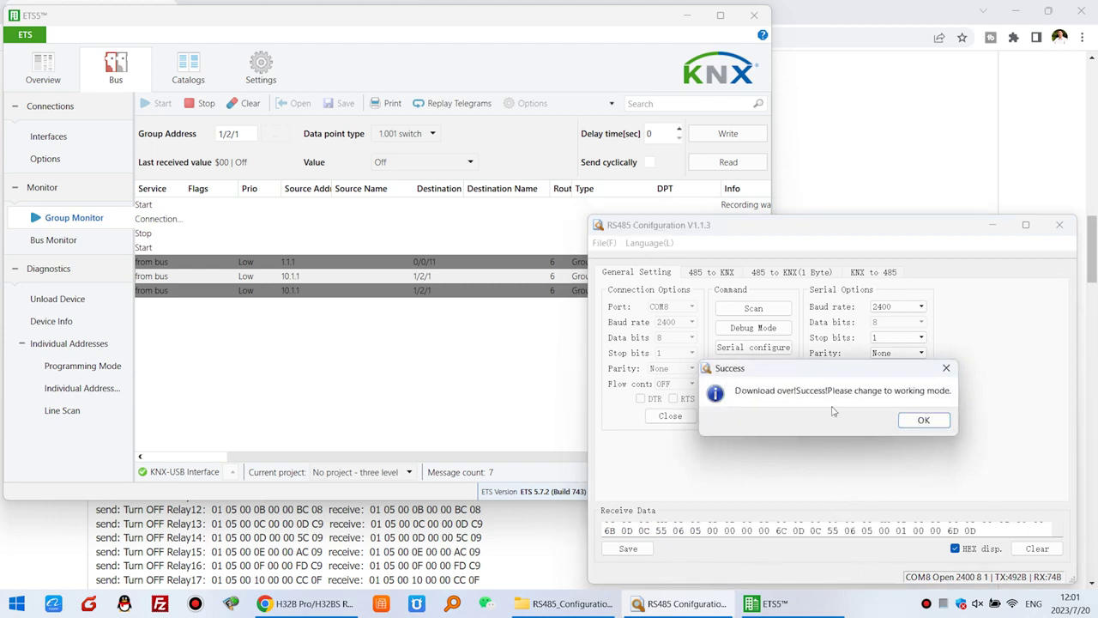
pyautogui.click(940, 425)
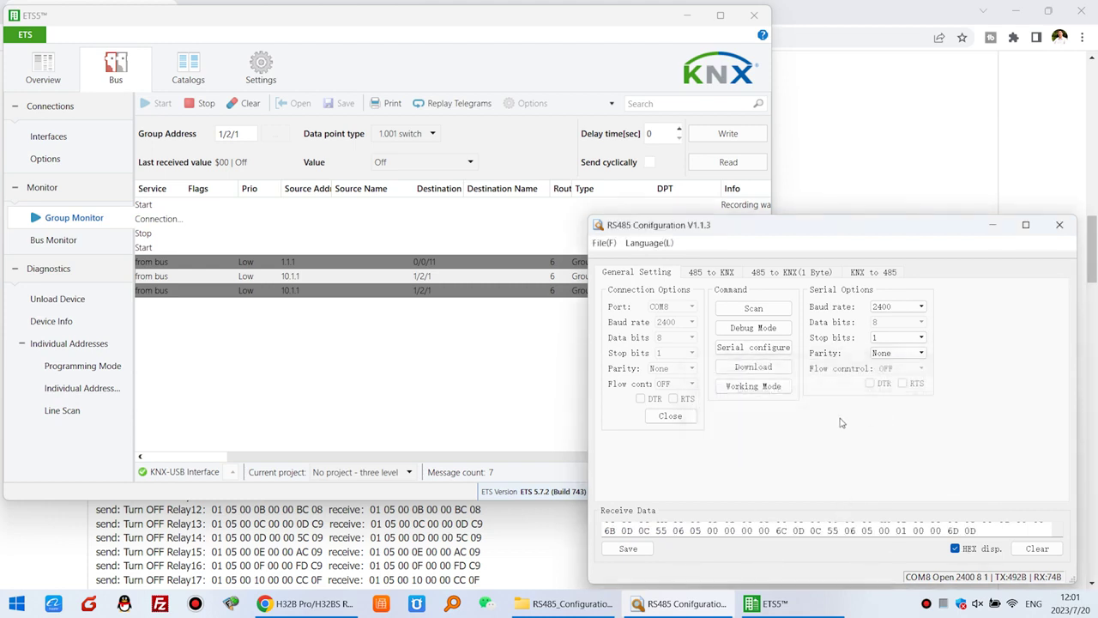
pyautogui.click(786, 390)
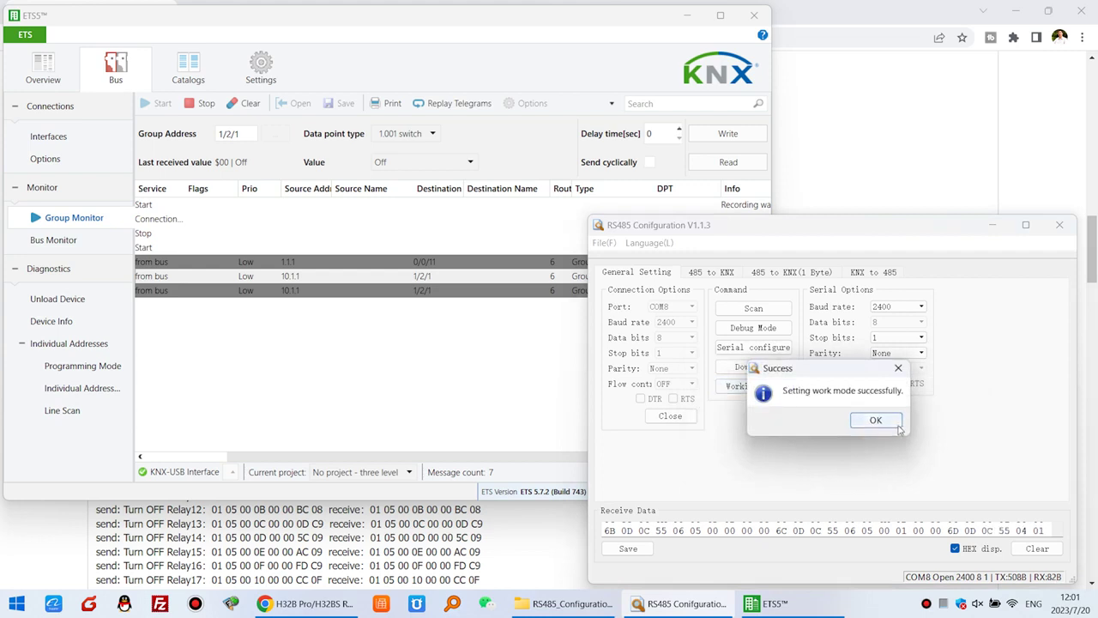
pyautogui.click(868, 417)
# Step: Look over the 485 to KNX and KNX to 485 configurations once more, ending on the general settings
pyautogui.click(709, 272)
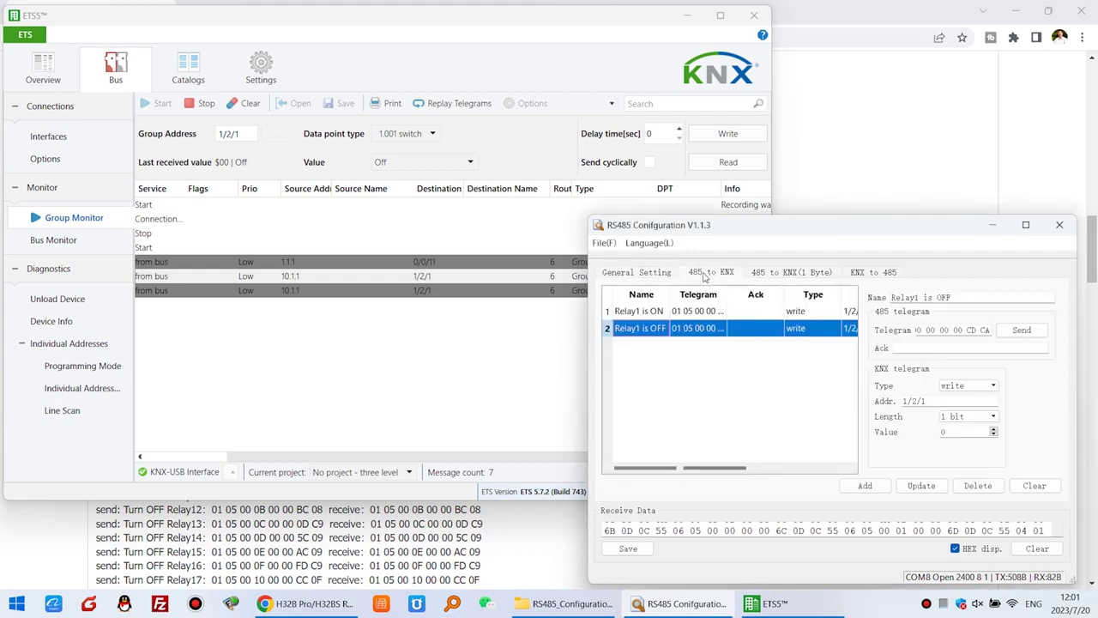
pyautogui.click(880, 273)
pyautogui.click(617, 273)
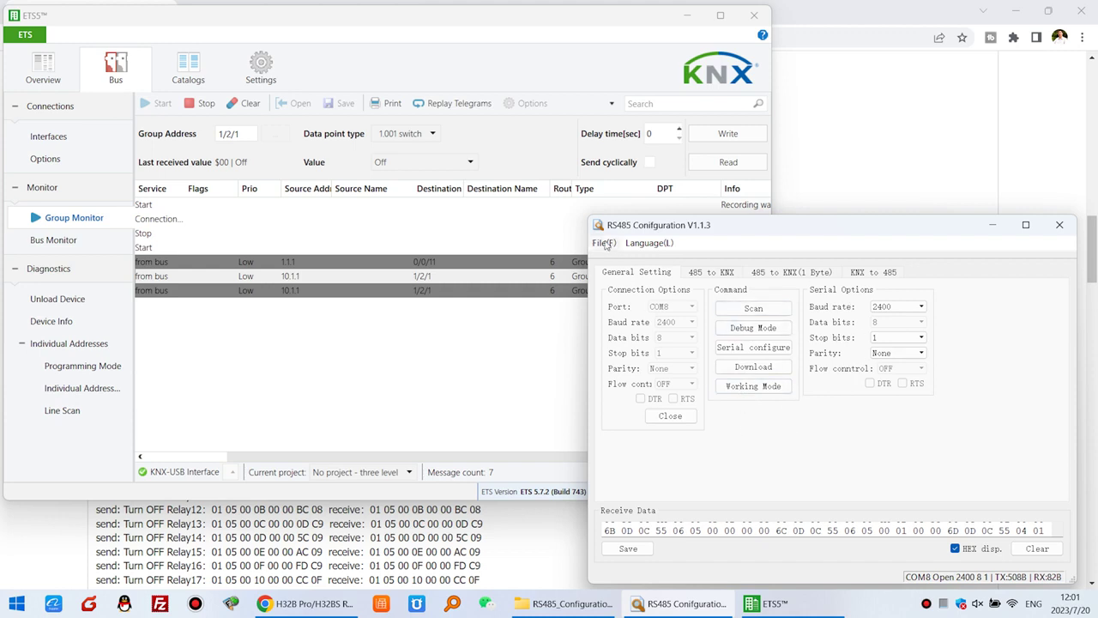
# Step: Export the converter configuration to h32b_pro.db in the RS485_Configuration_V1.1.3 folder, replacing the existing file
pyautogui.click(605, 243)
pyautogui.click(654, 275)
pyautogui.click(707, 340)
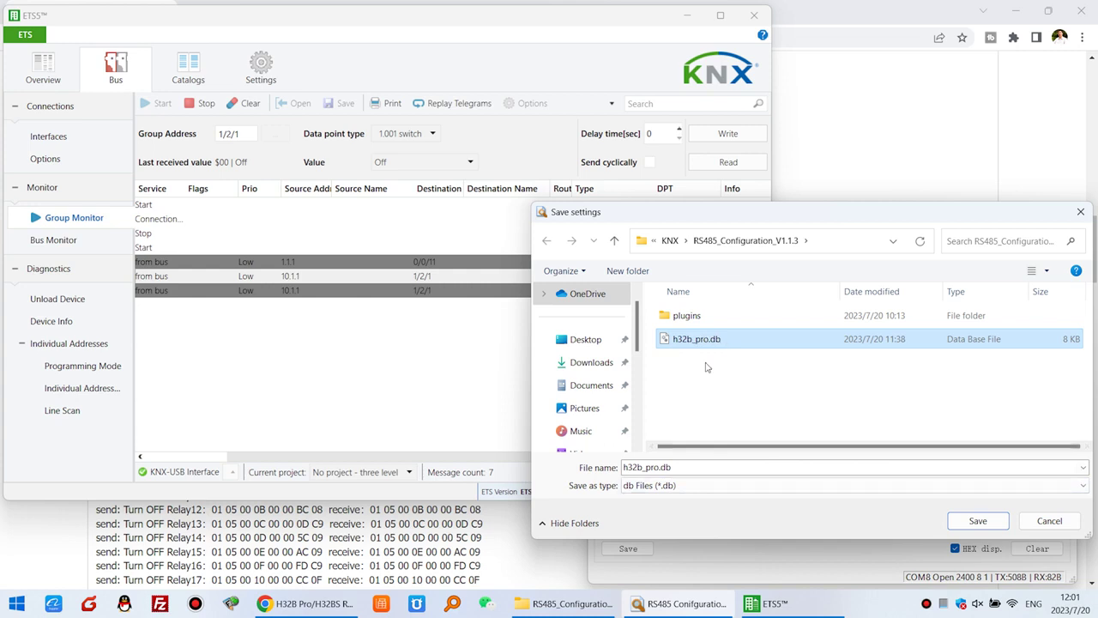
pyautogui.click(978, 521)
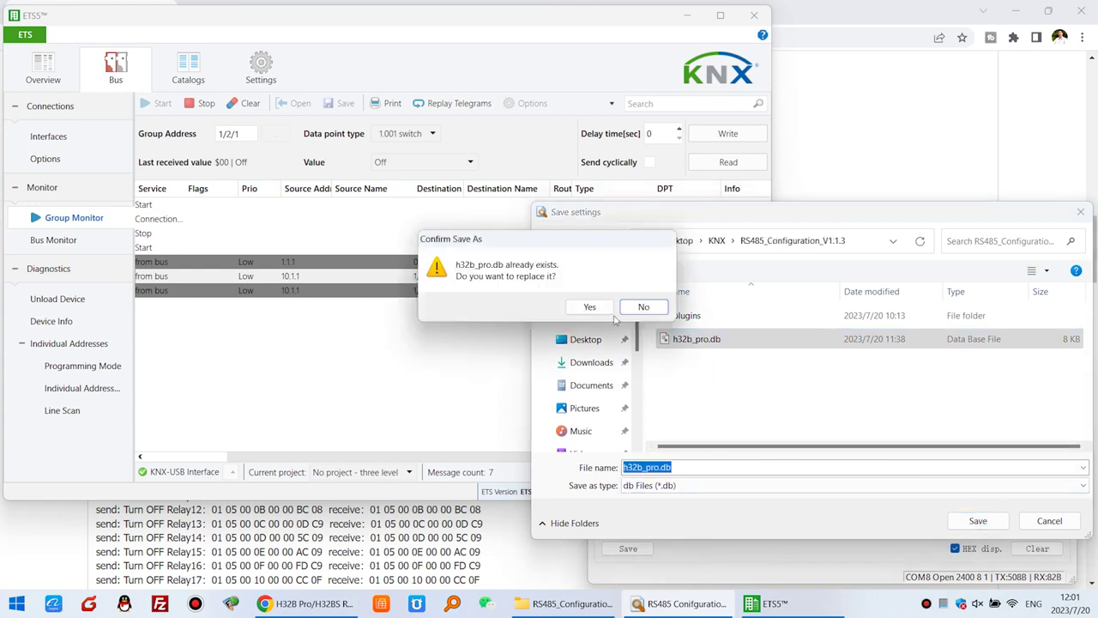
pyautogui.click(589, 308)
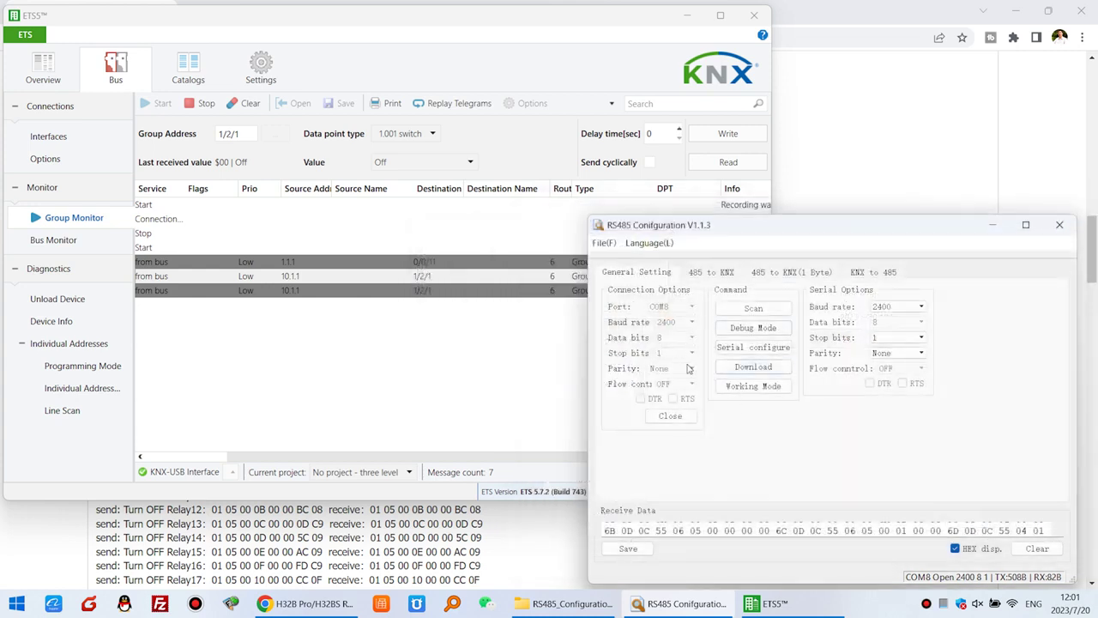
# Step: Import the saved configuration file h32b_pro.db back into the RS485 configuration tool
pyautogui.click(608, 245)
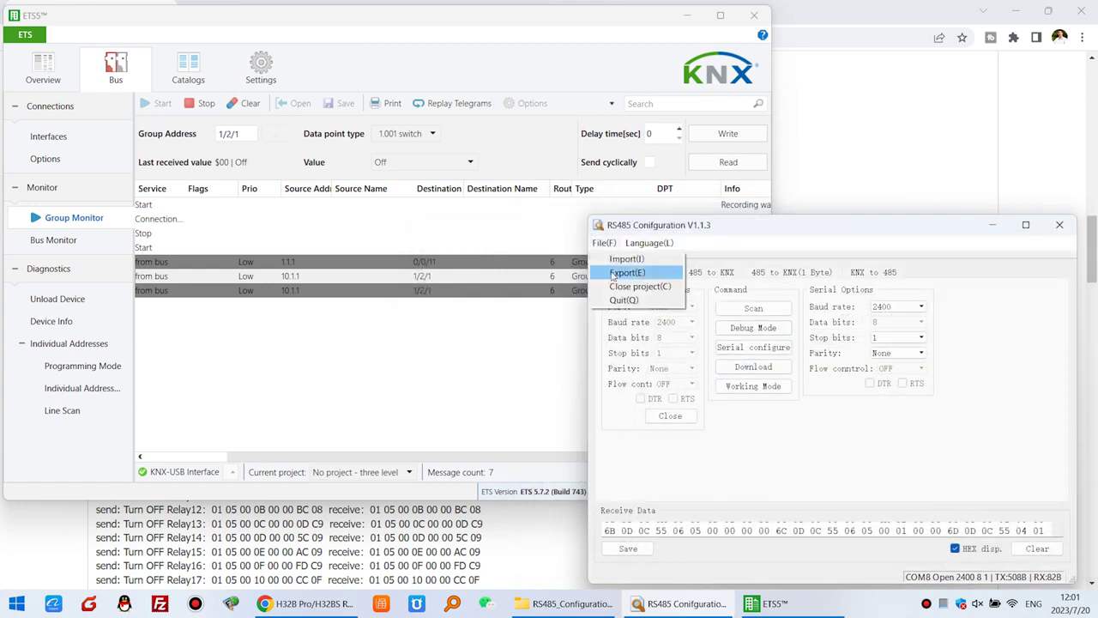
pyautogui.click(651, 260)
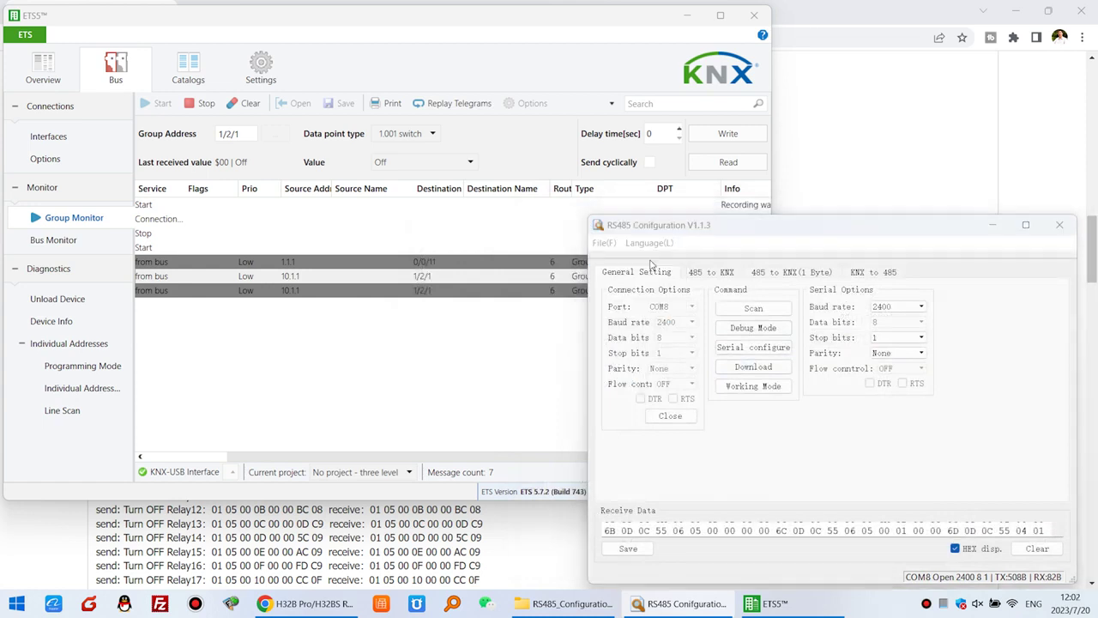
pyautogui.click(738, 344)
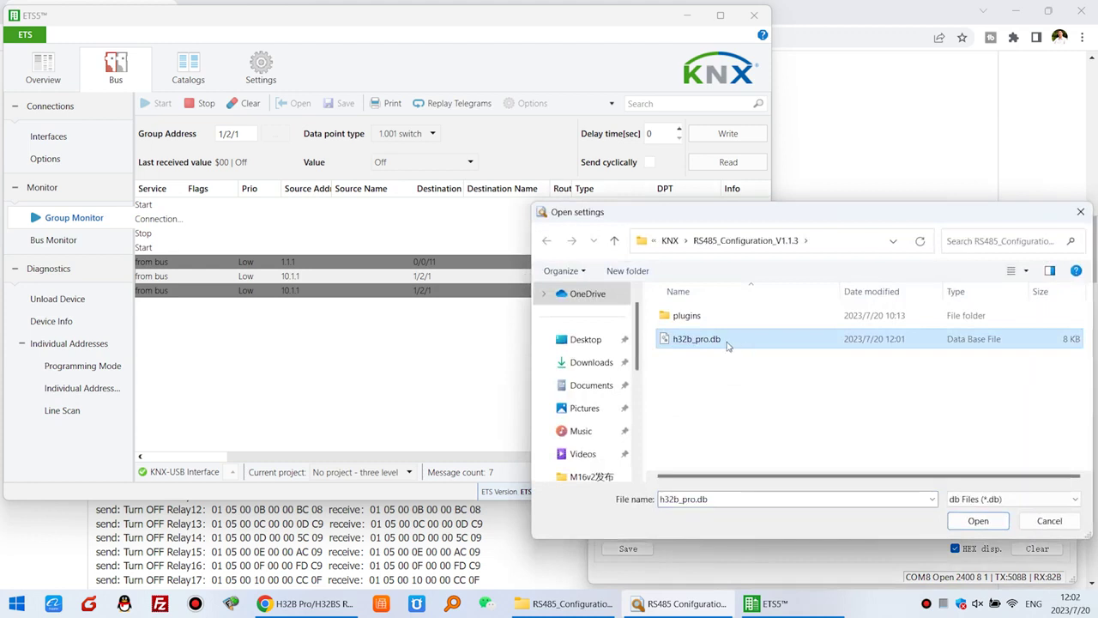
pyautogui.doubleClick(728, 344)
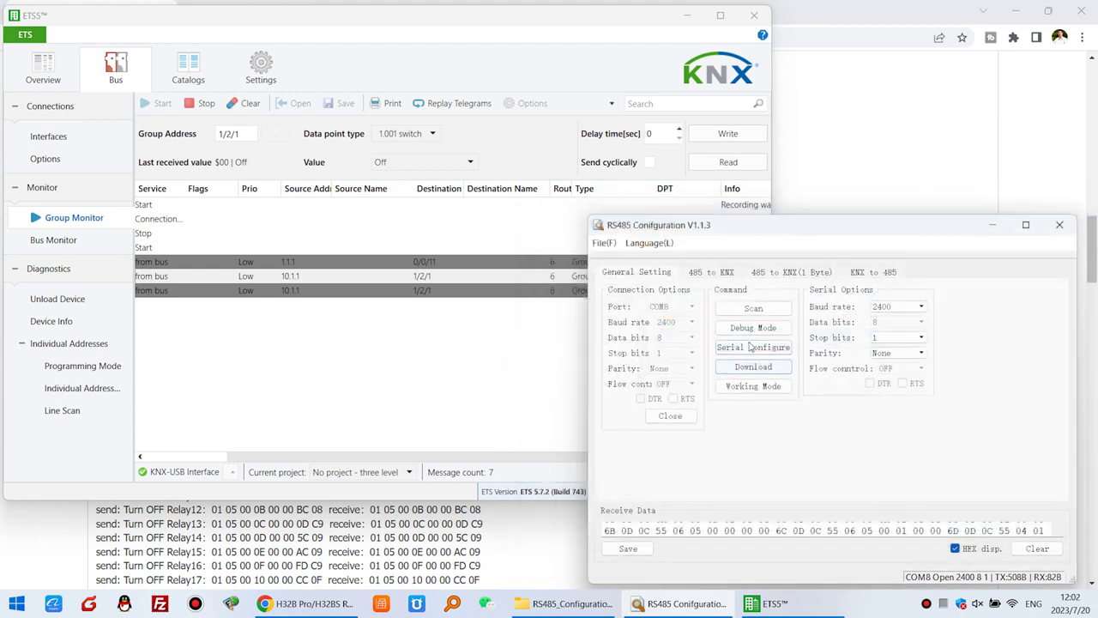